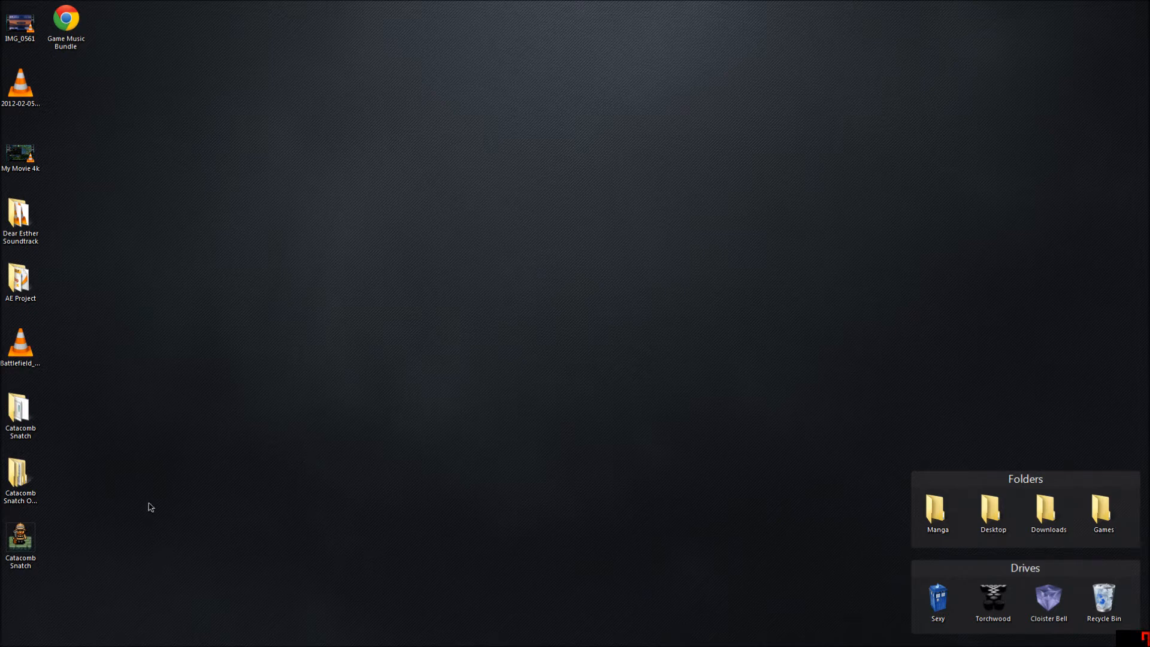
Open the Catacomb Snatch folder on the desktop and view the buttons PNG image enlarged, closing the viewer when done
{"action": "double_click", "coordinate": [9, 393]}
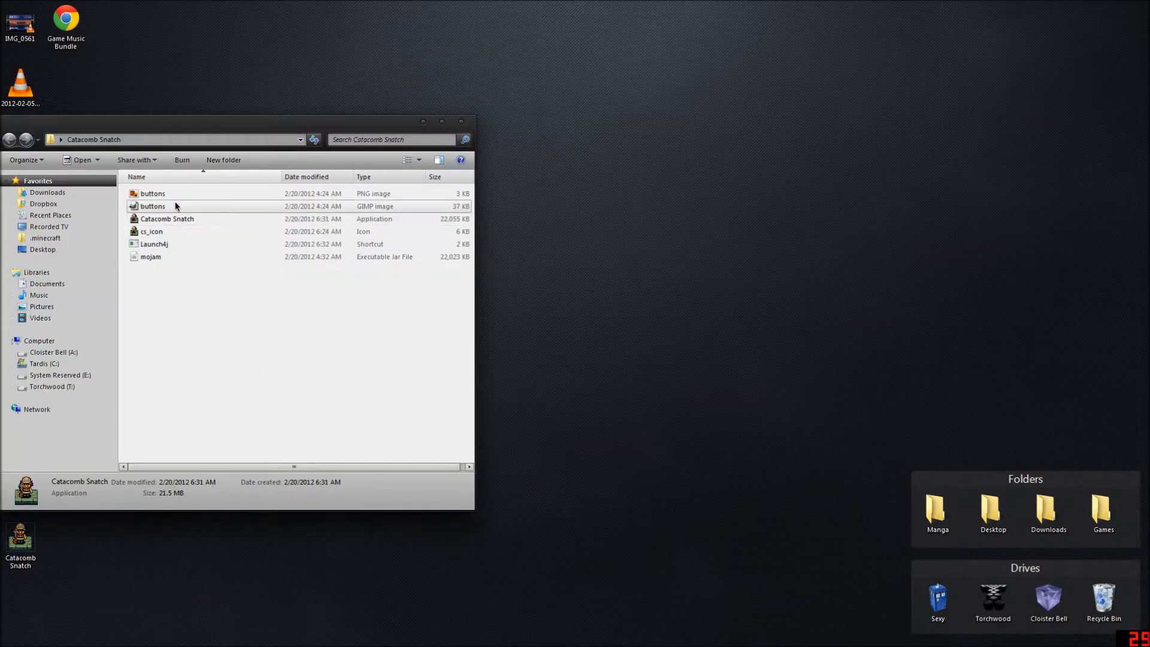
{"action": "double_click", "coordinate": [174, 193]}
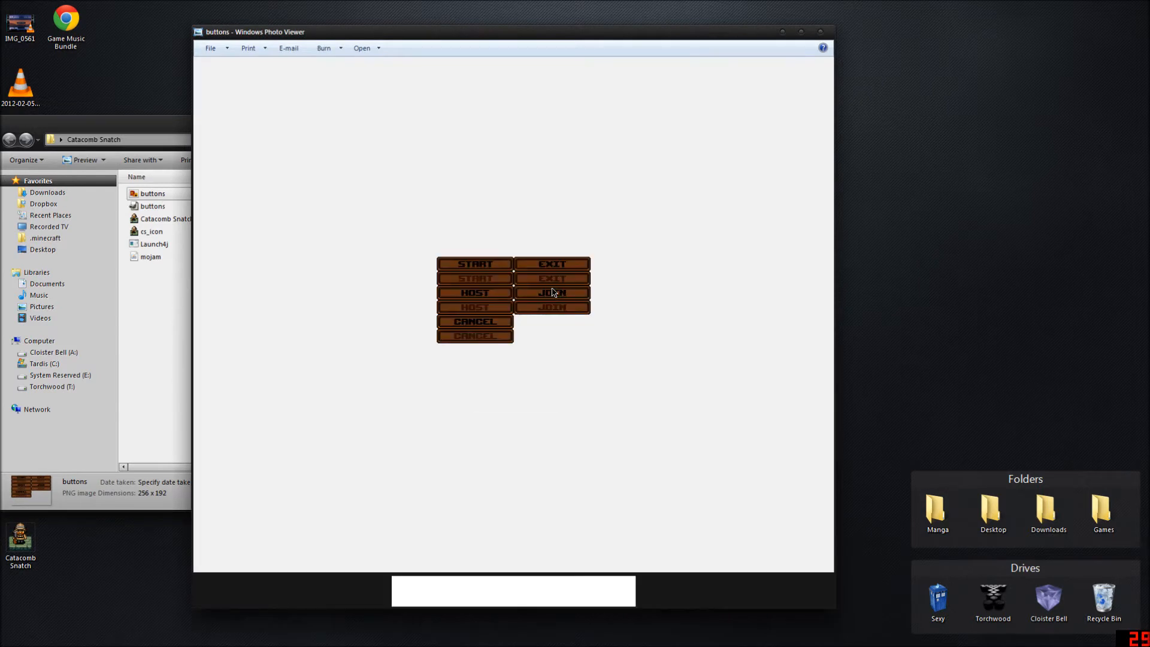
{"action": "scroll", "coordinate": [553, 293], "scroll_direction": "up", "scroll_amount": 7}
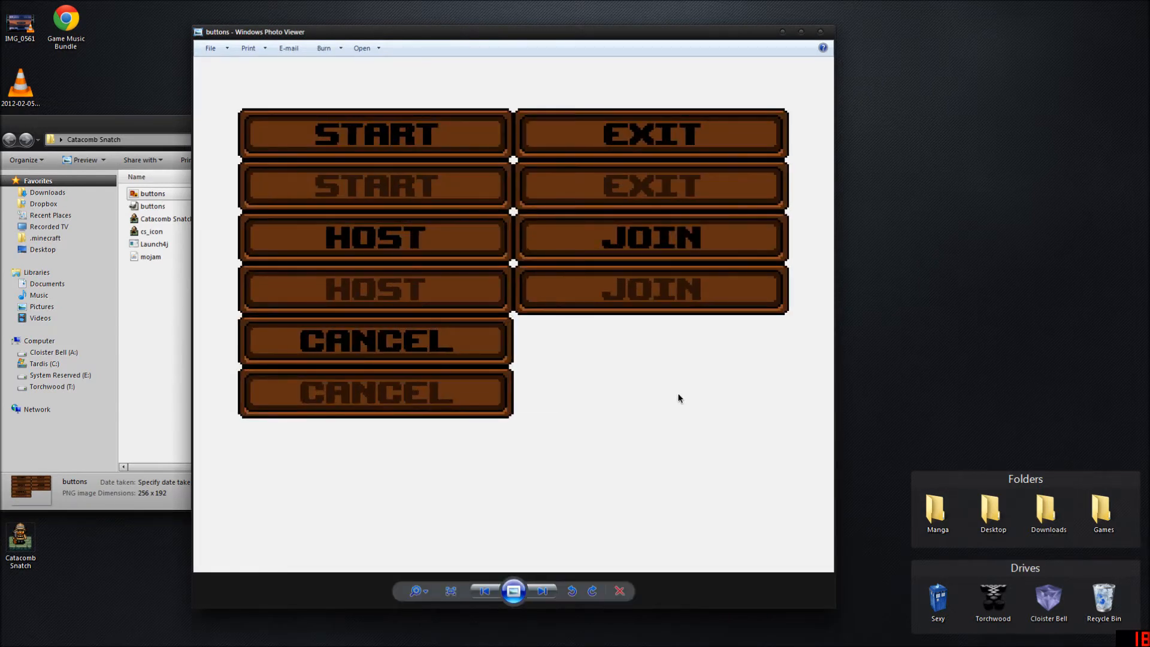
{"action": "left_click", "coordinate": [821, 32]}
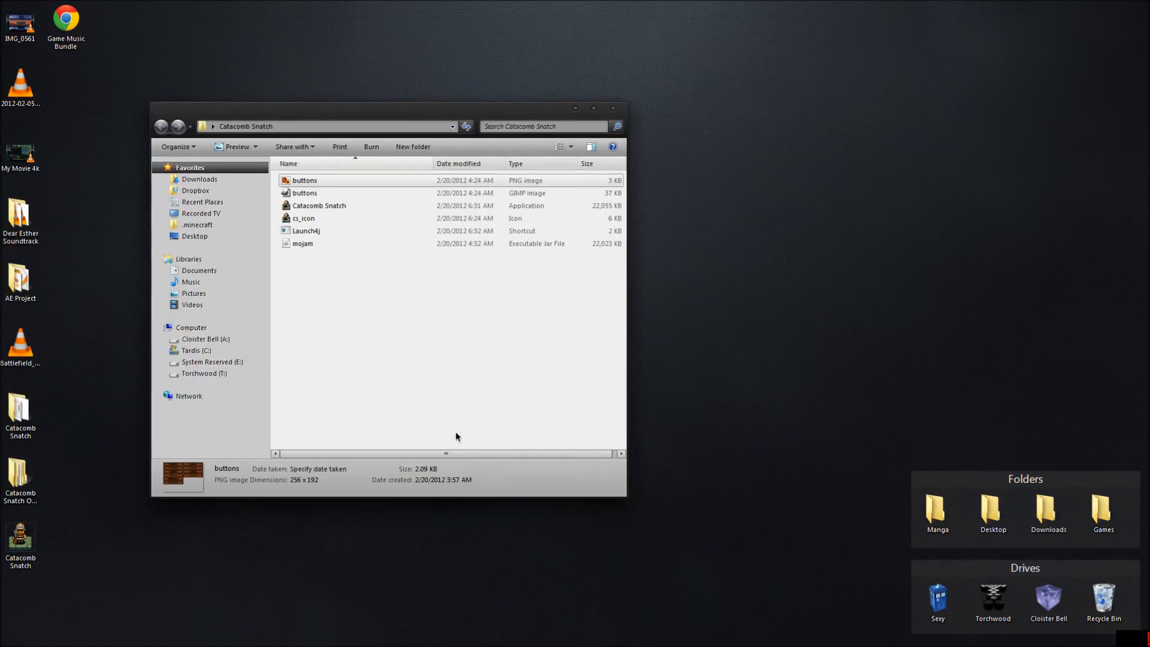
Look over the mojam and Launch4j files in the Catacomb Snatch folder and preview the cs_icon image
{"action": "left_click", "coordinate": [304, 244]}
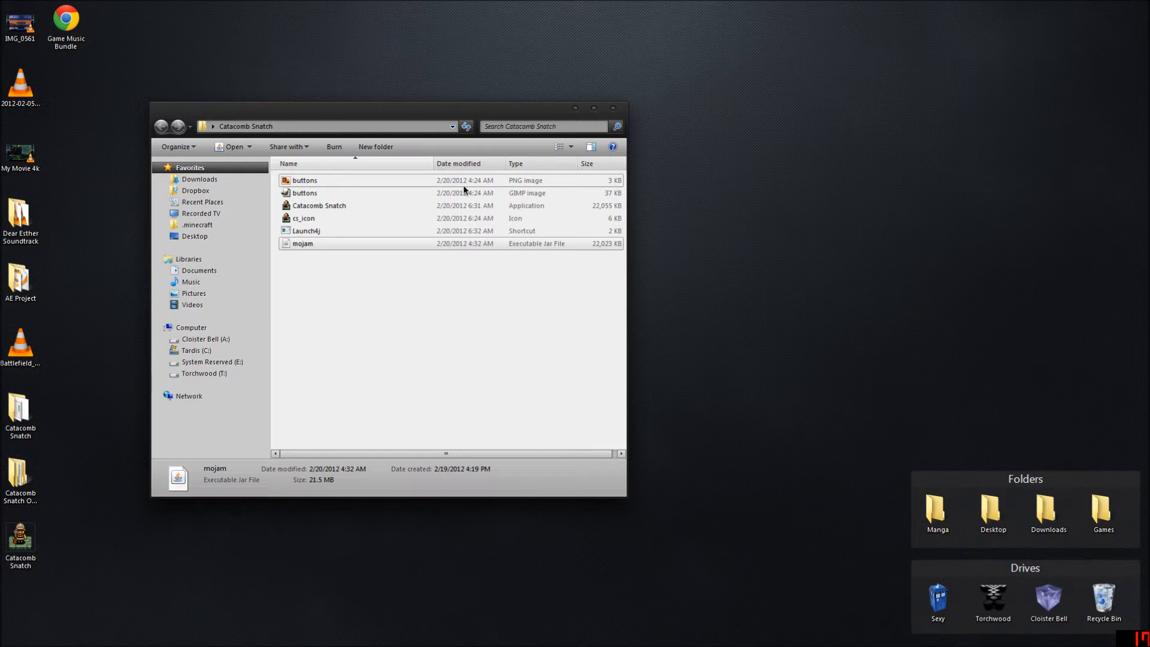
{"action": "left_click", "coordinate": [317, 233]}
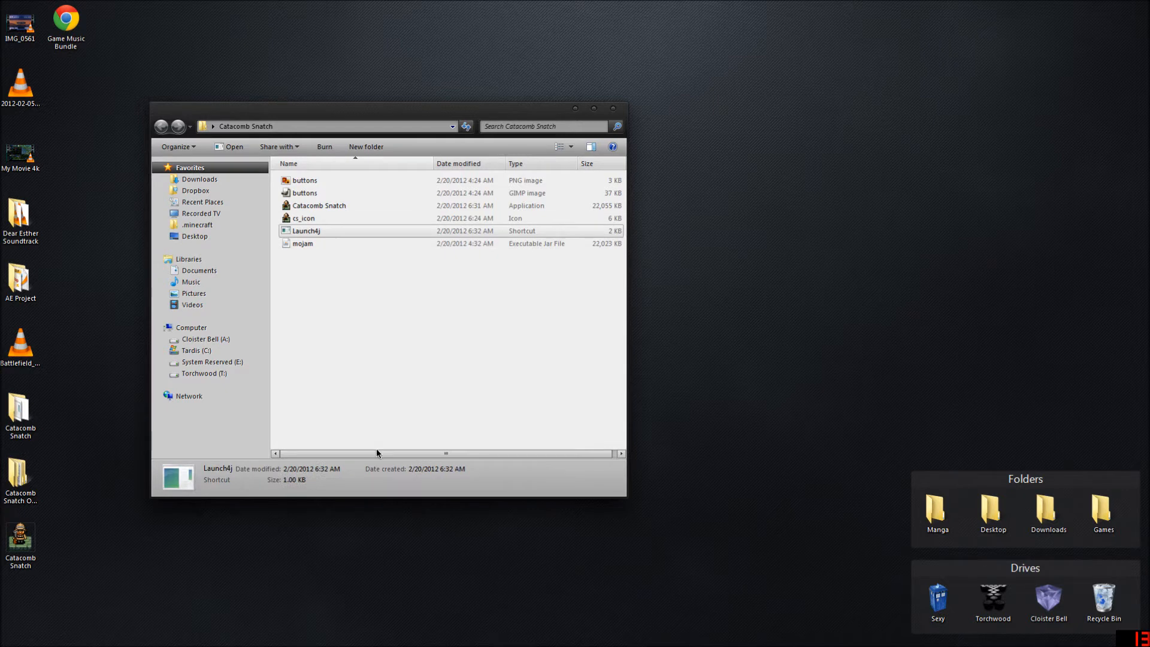
{"action": "left_click", "coordinate": [311, 222]}
{"action": "double_click", "coordinate": [311, 222]}
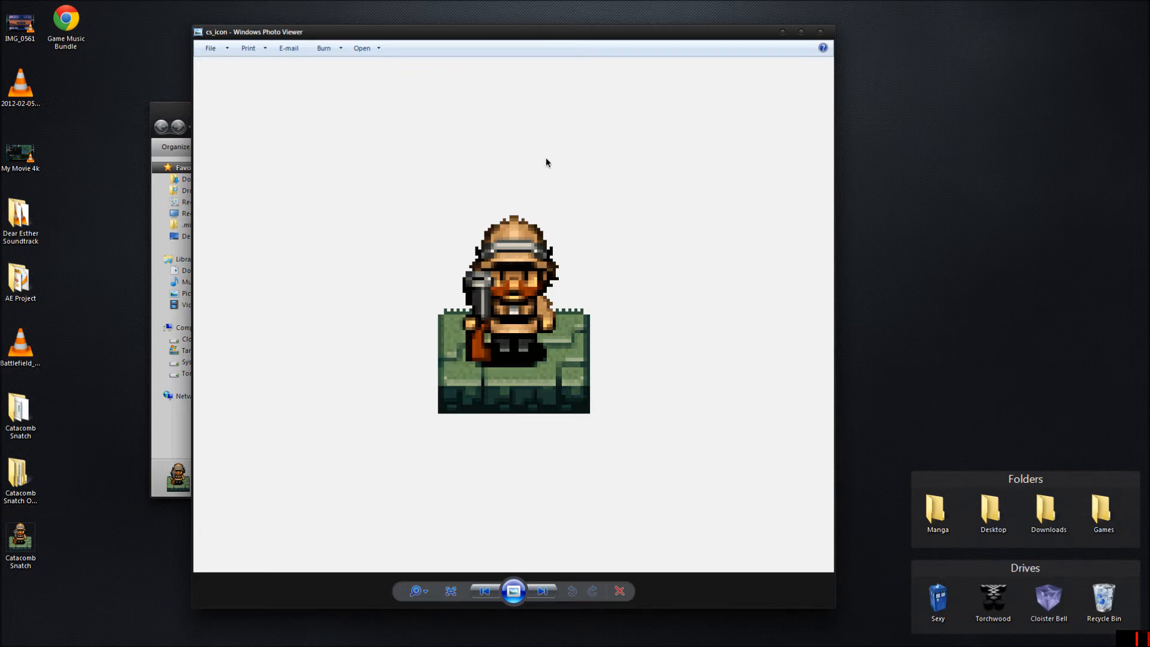
{"action": "left_click", "coordinate": [821, 34]}
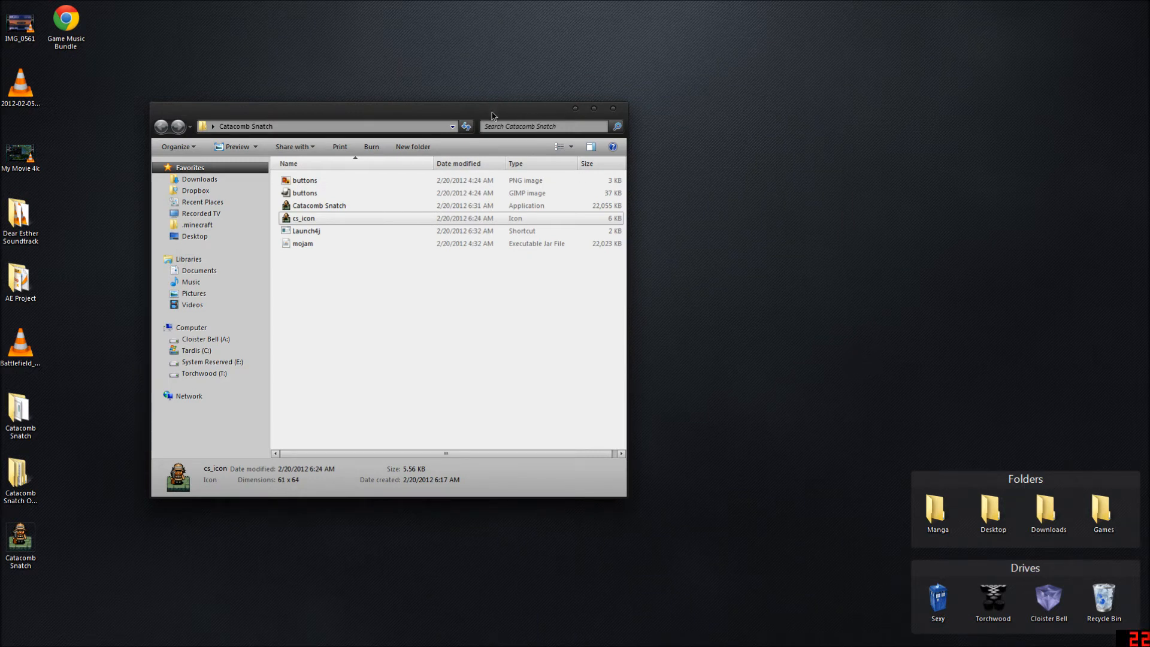
Switch to Chrome, search the web for launch4j in a new tab, and close that tab
{"action": "left_click_drag", "start_coordinate": [492, 115], "coordinate": [418, 78]}
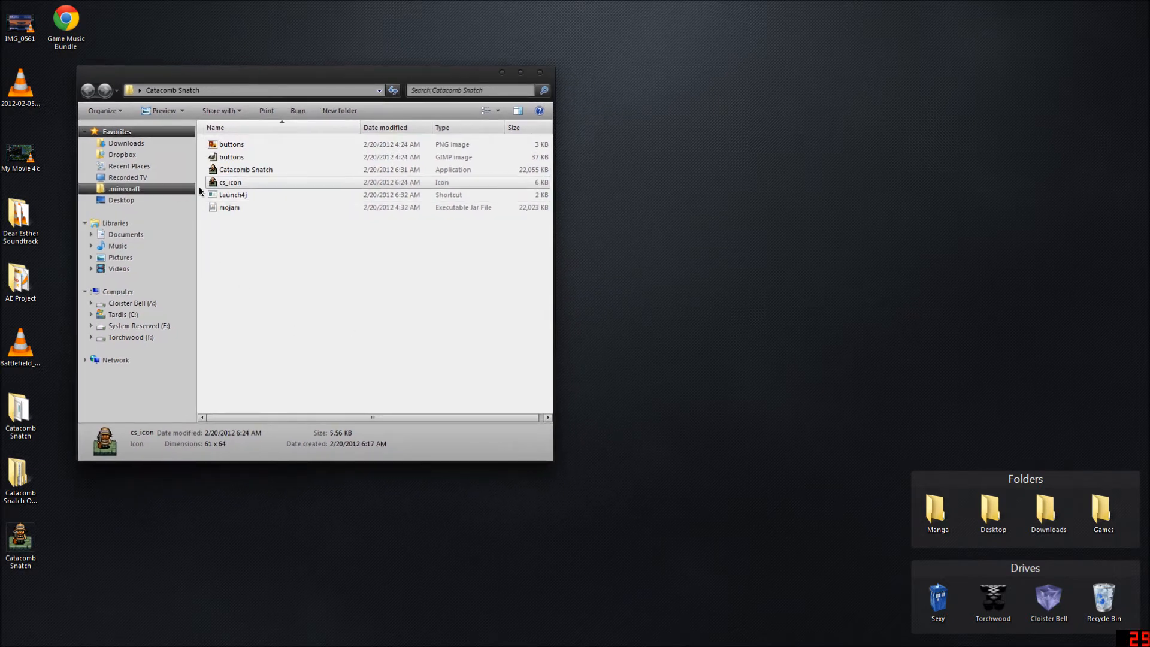
{"action": "left_click", "coordinate": [247, 195]}
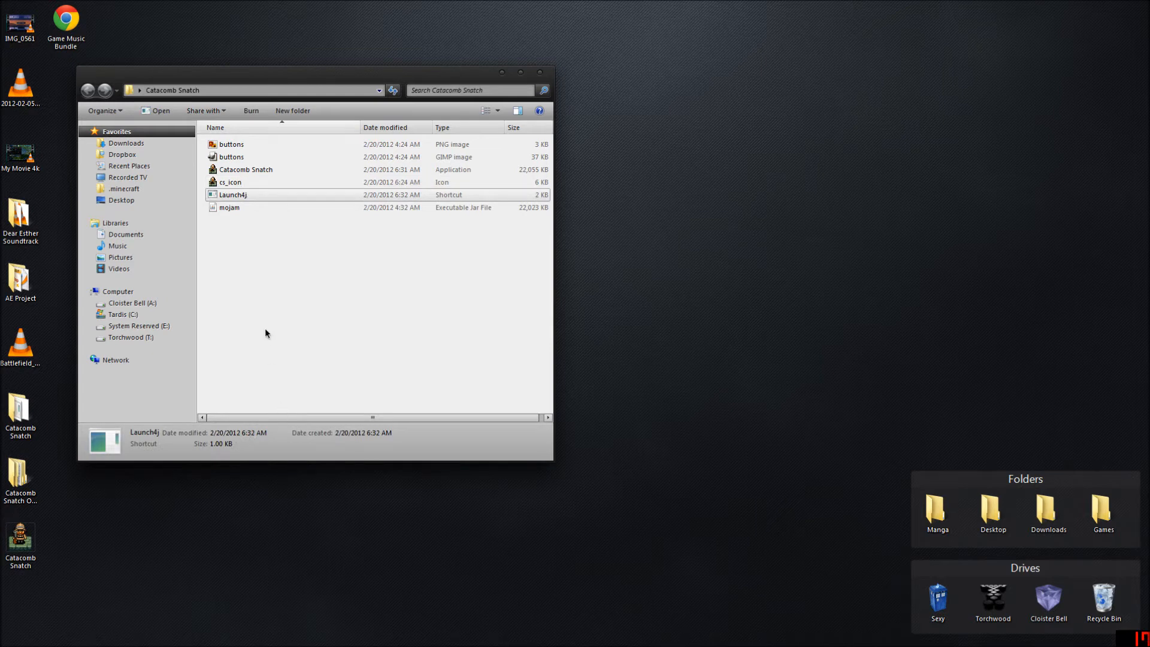
{"action": "mouse_move", "coordinate": [52, 11]}
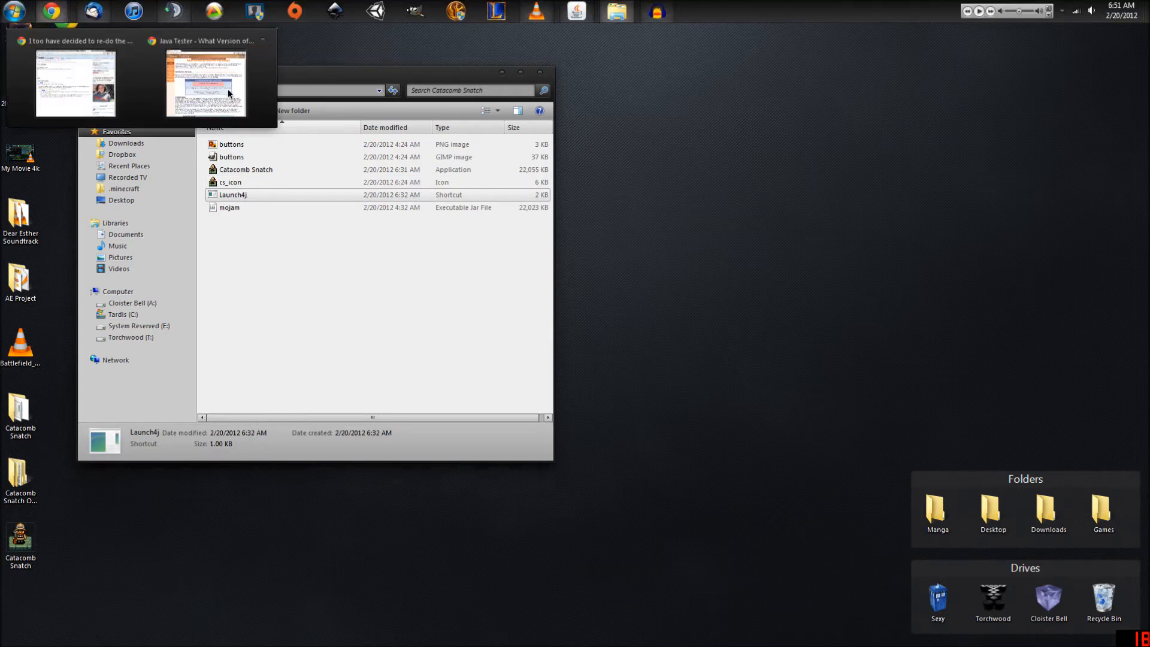
{"action": "left_click", "coordinate": [230, 93]}
{"action": "key", "text": "ctrl+t"}
{"action": "type", "text": "l"}
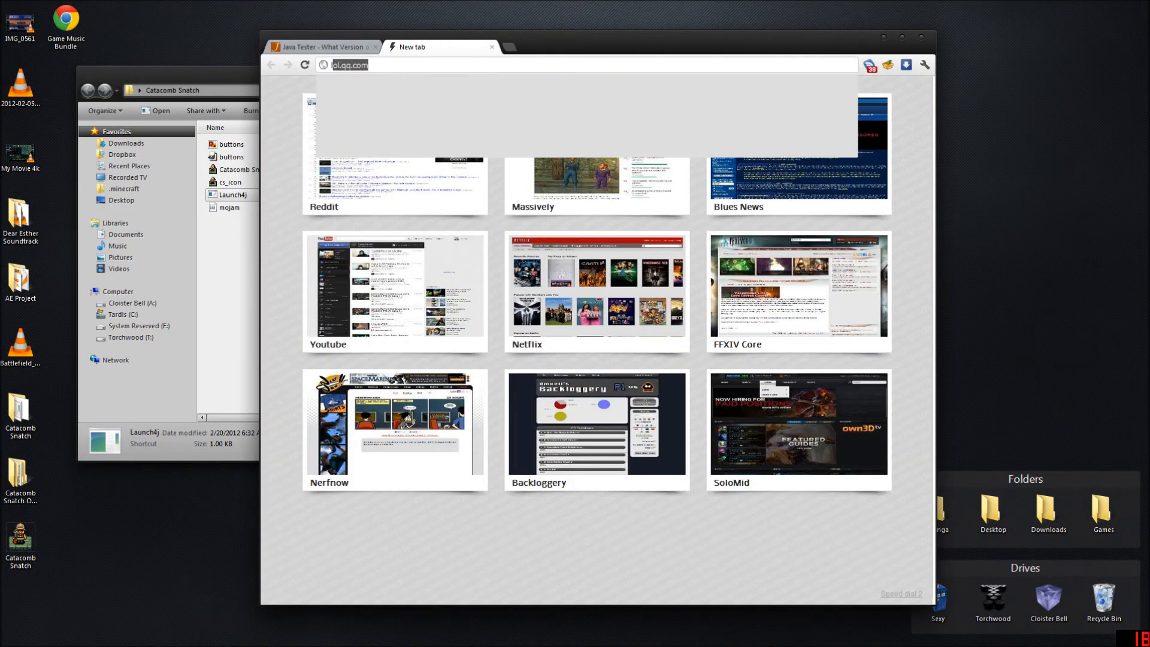
{"action": "type", "text": "aunch4j"}
{"action": "key", "text": "Return"}
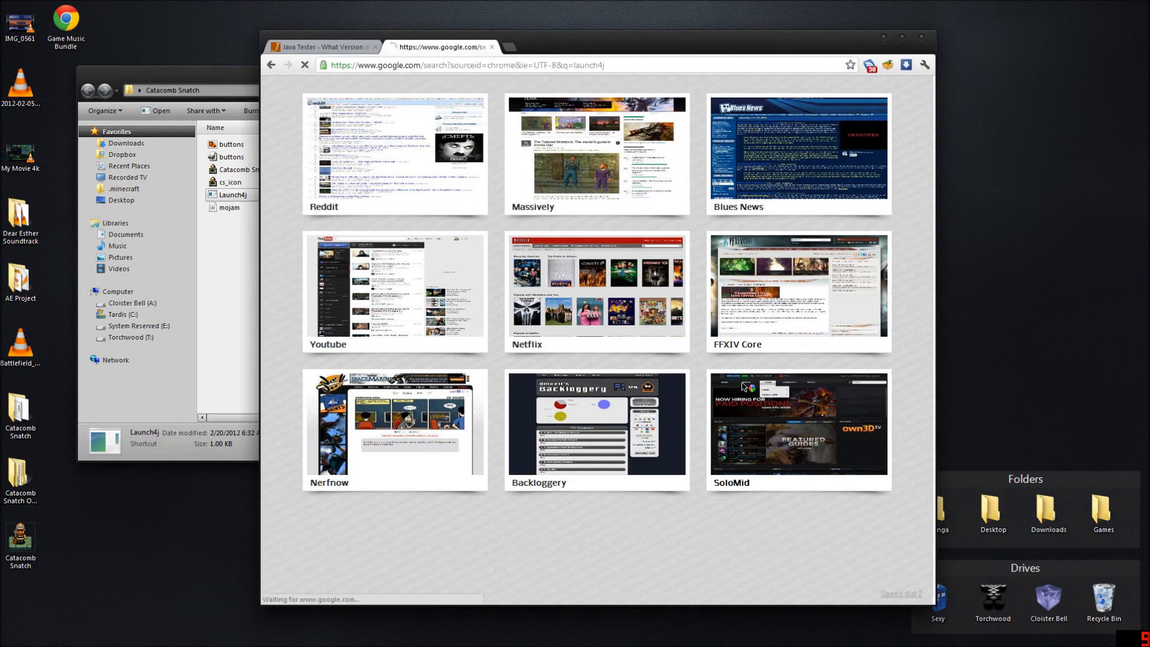
{"action": "key", "text": "ctrl+w"}
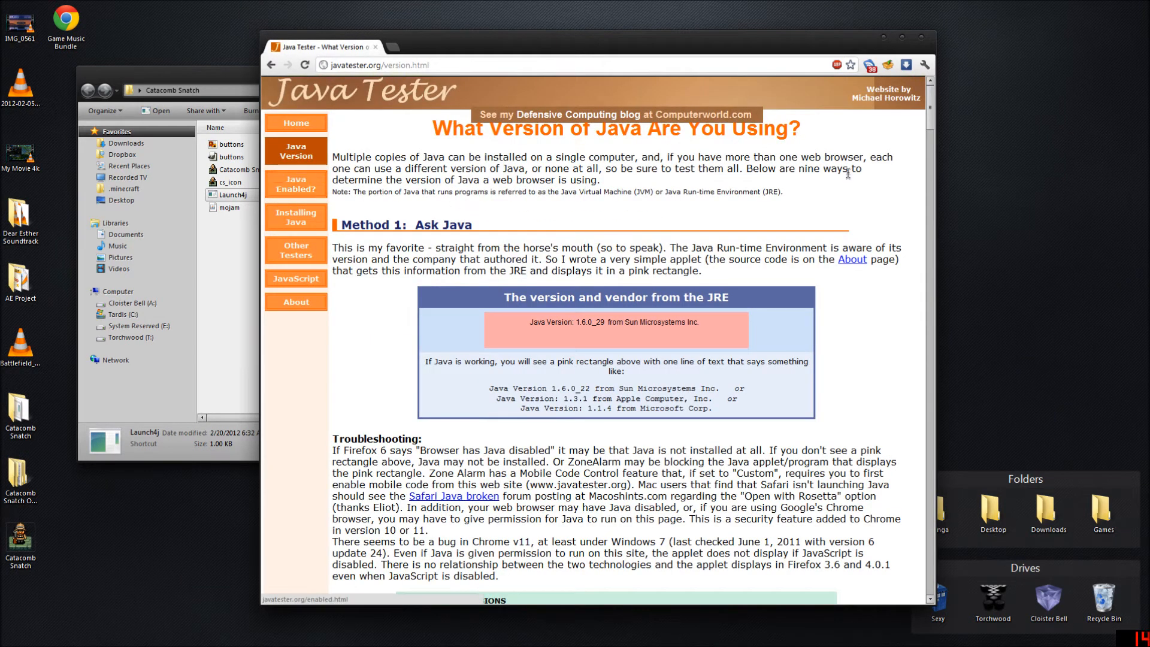
Return to the Catacomb Snatch folder and start Launch4j from its shortcut
{"action": "left_click", "coordinate": [237, 308]}
{"action": "left_click", "coordinate": [237, 305]}
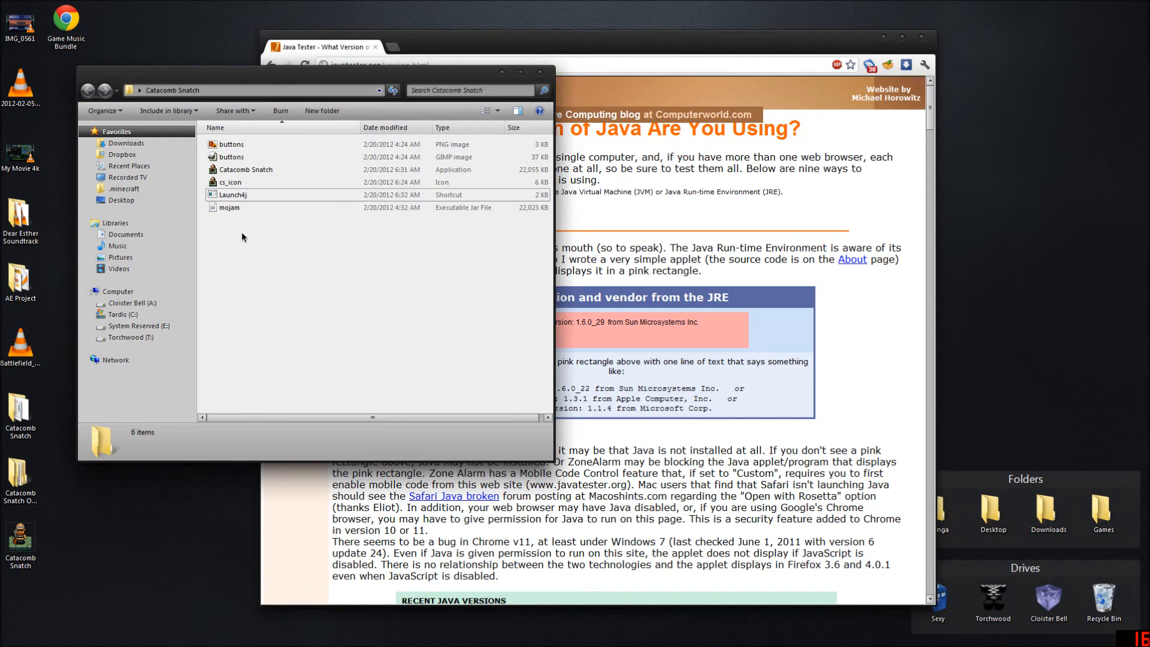
{"action": "double_click", "coordinate": [244, 194]}
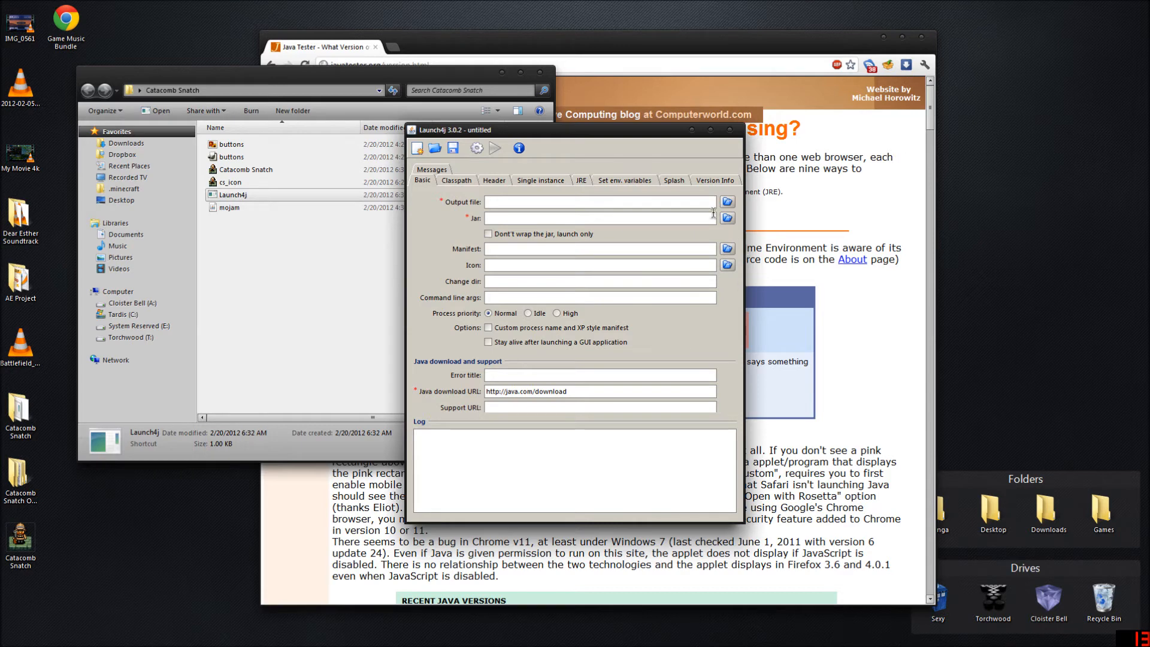
Set the output file to cs.exe on the Desktop and the jar to mojam.jar from the Catacomb Snatch folder
{"action": "left_click", "coordinate": [729, 203]}
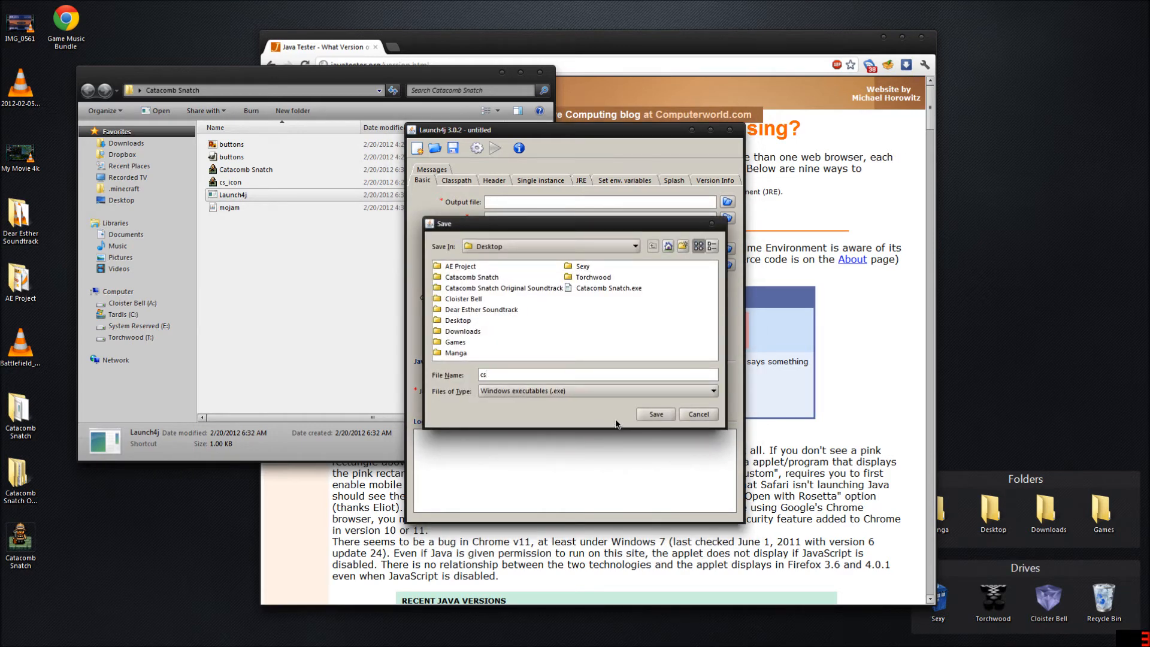
{"action": "type", "text": "cs.exe"}
{"action": "key", "text": "Return"}
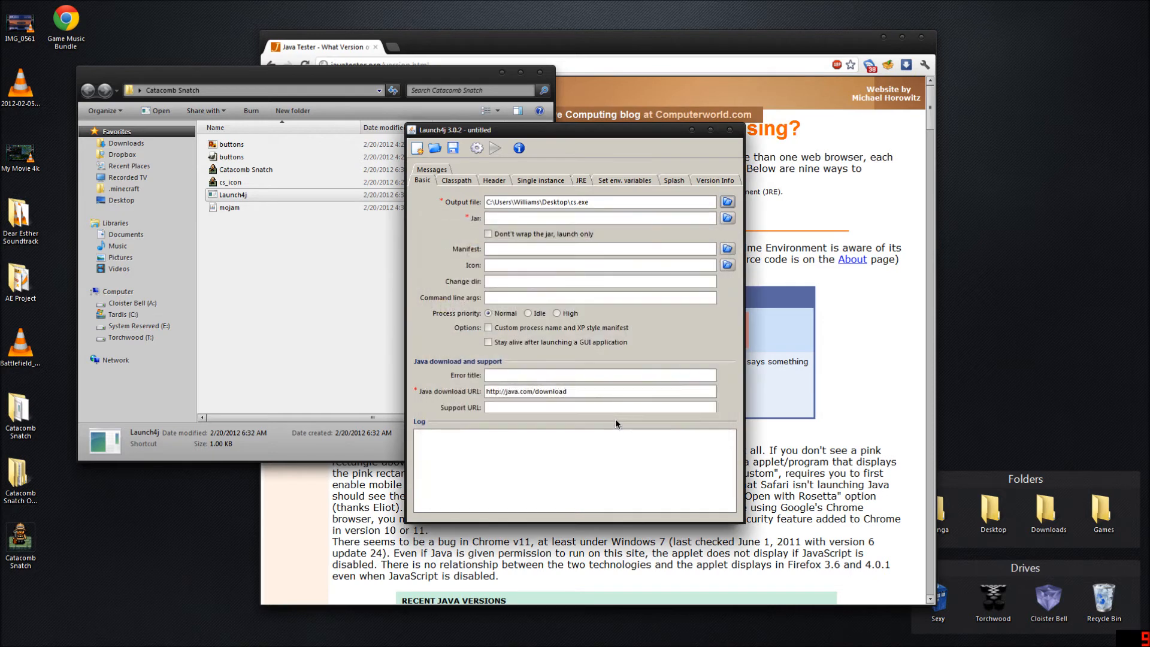
{"action": "left_click", "coordinate": [728, 219]}
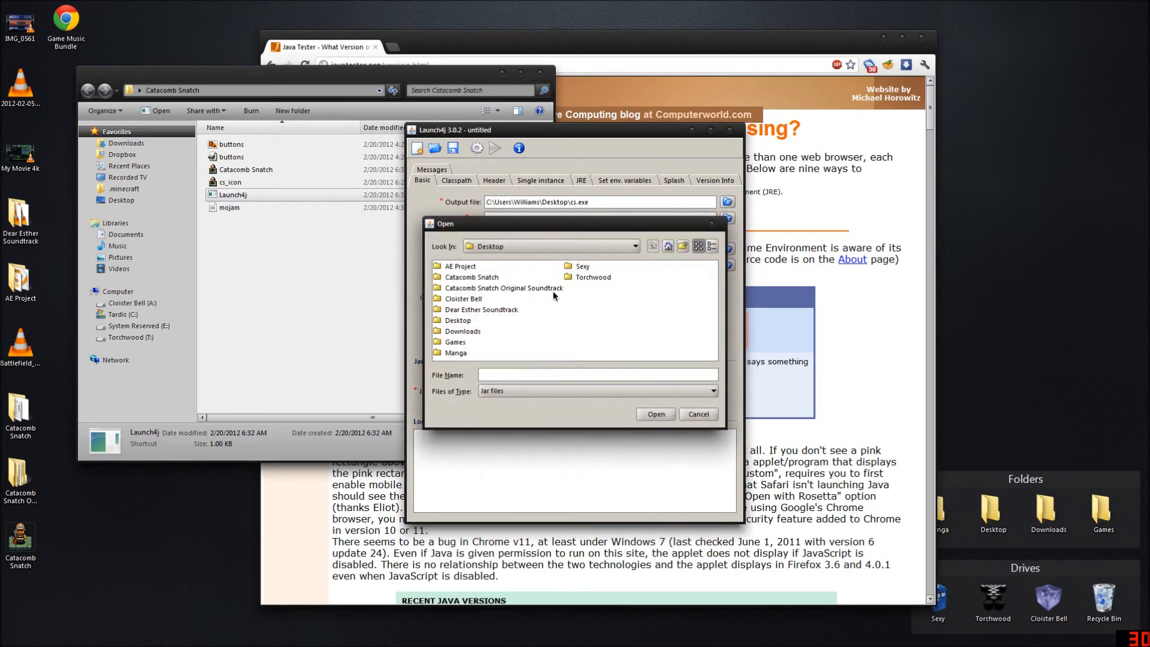
{"action": "double_click", "coordinate": [461, 278]}
{"action": "left_click", "coordinate": [459, 266]}
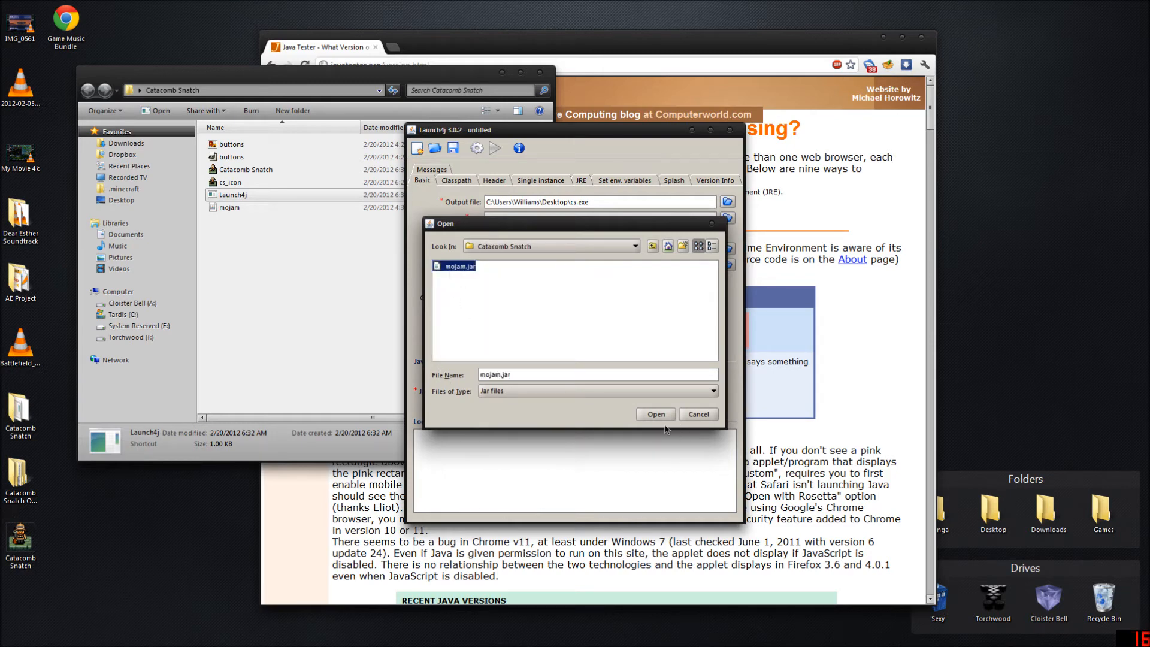
{"action": "left_click", "coordinate": [640, 413]}
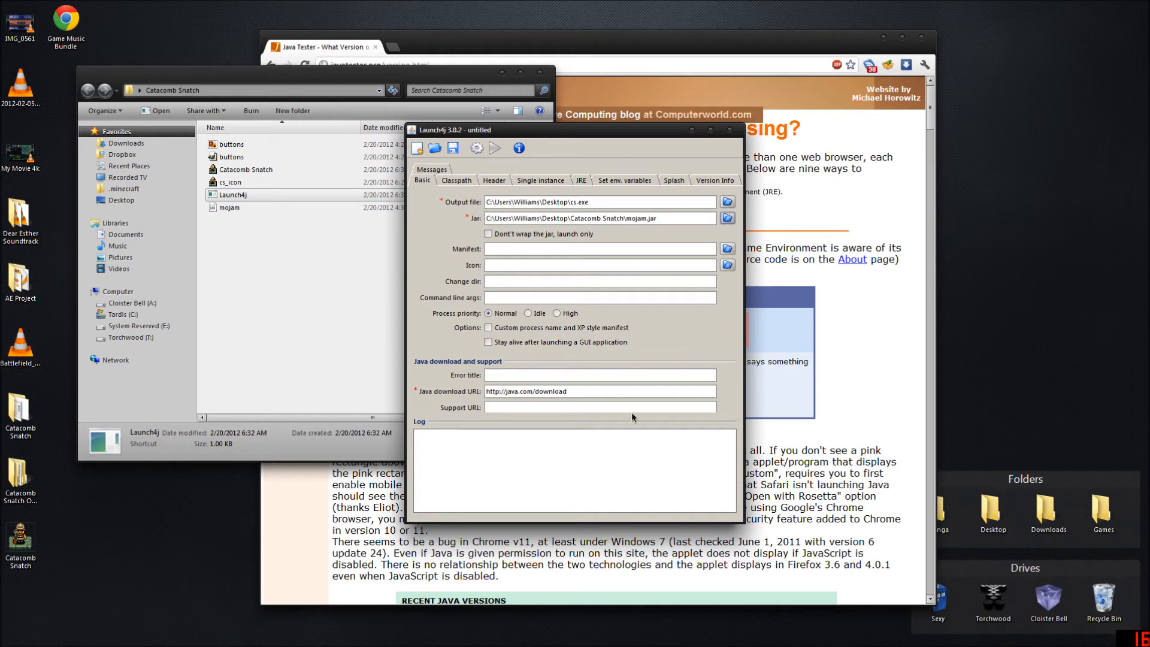
Enable a custom classpath and load the main class from mojam.jar
{"action": "left_click", "coordinate": [457, 180]}
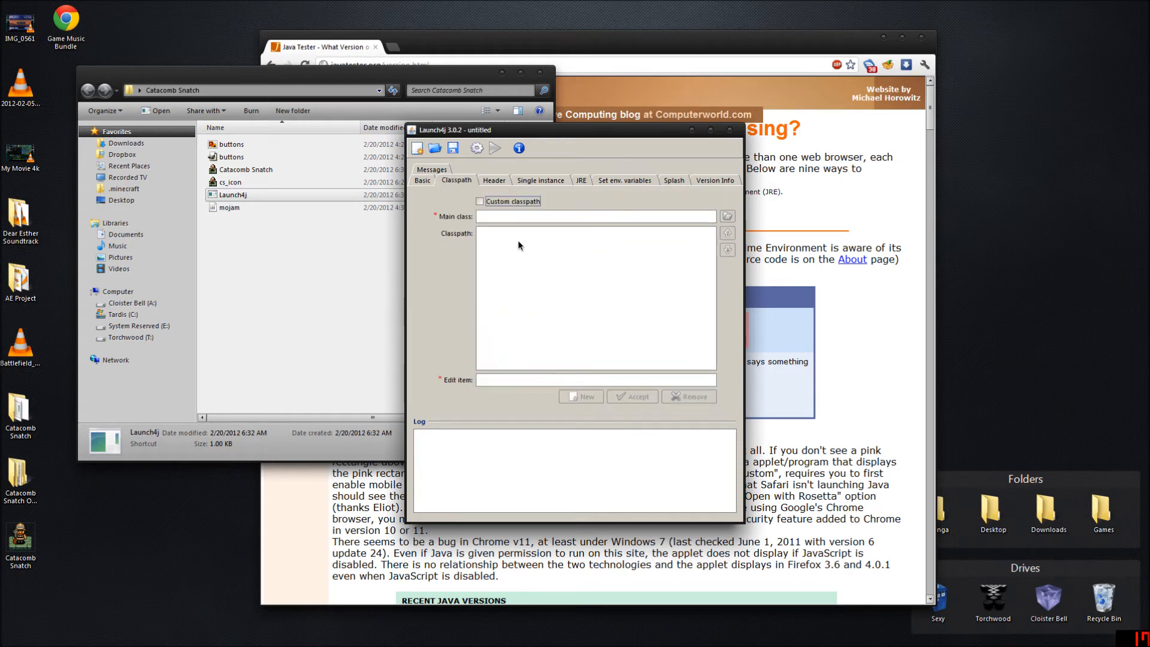
{"action": "left_click", "coordinate": [509, 201]}
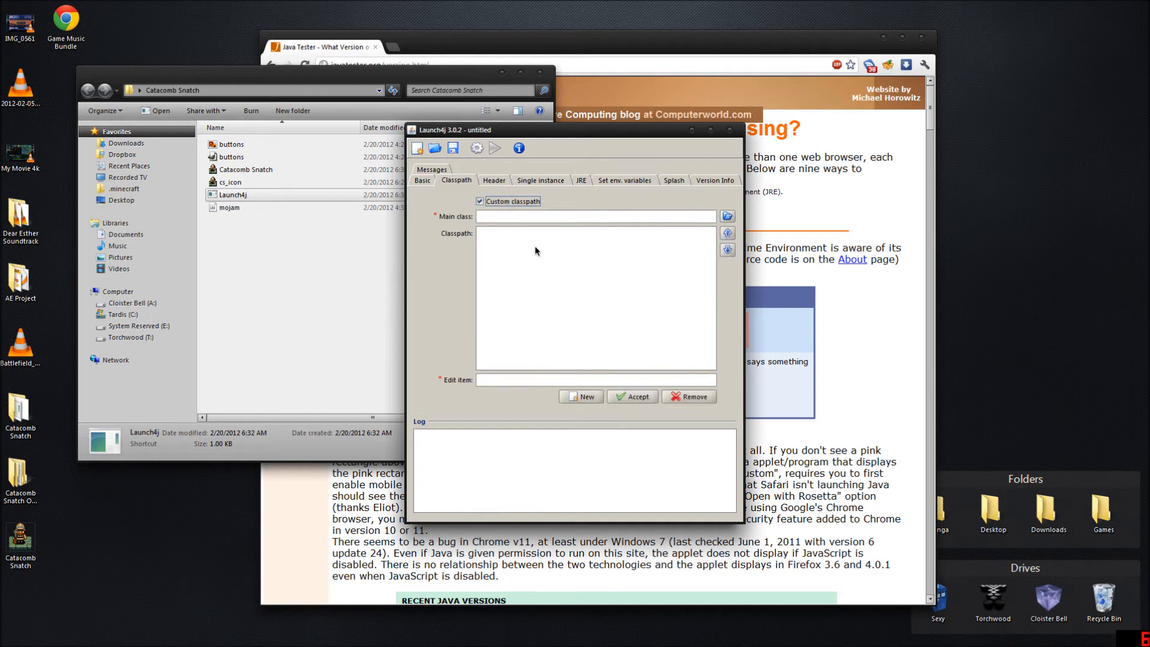
{"action": "left_click", "coordinate": [727, 216]}
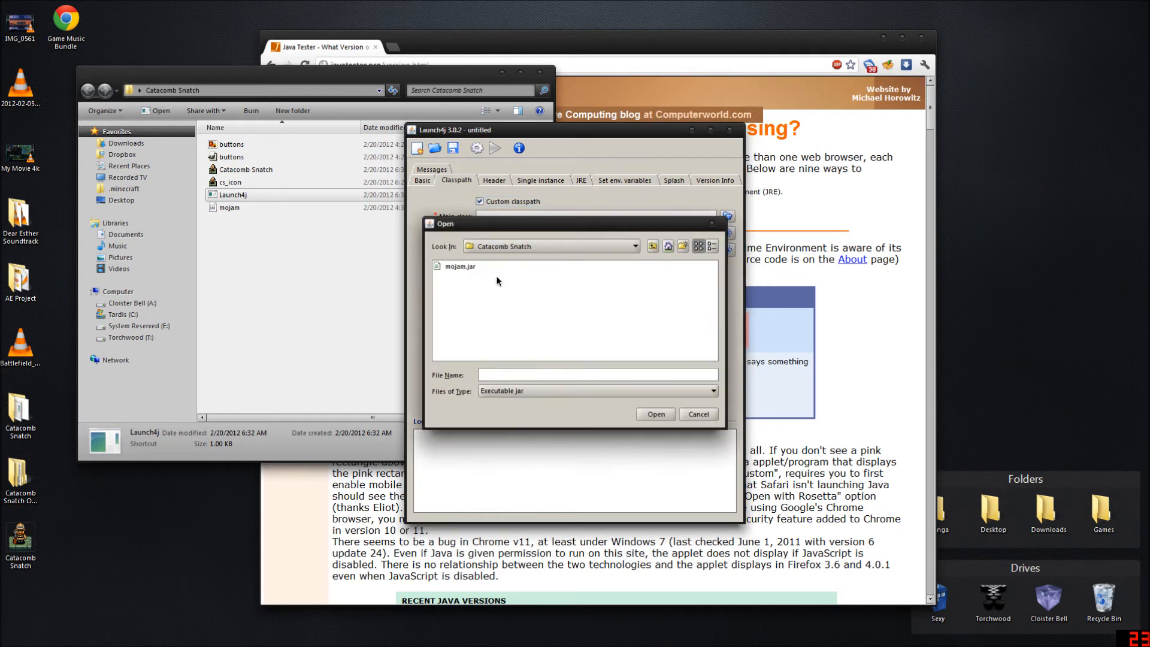
{"action": "left_click", "coordinate": [460, 266]}
{"action": "key", "text": "Return"}
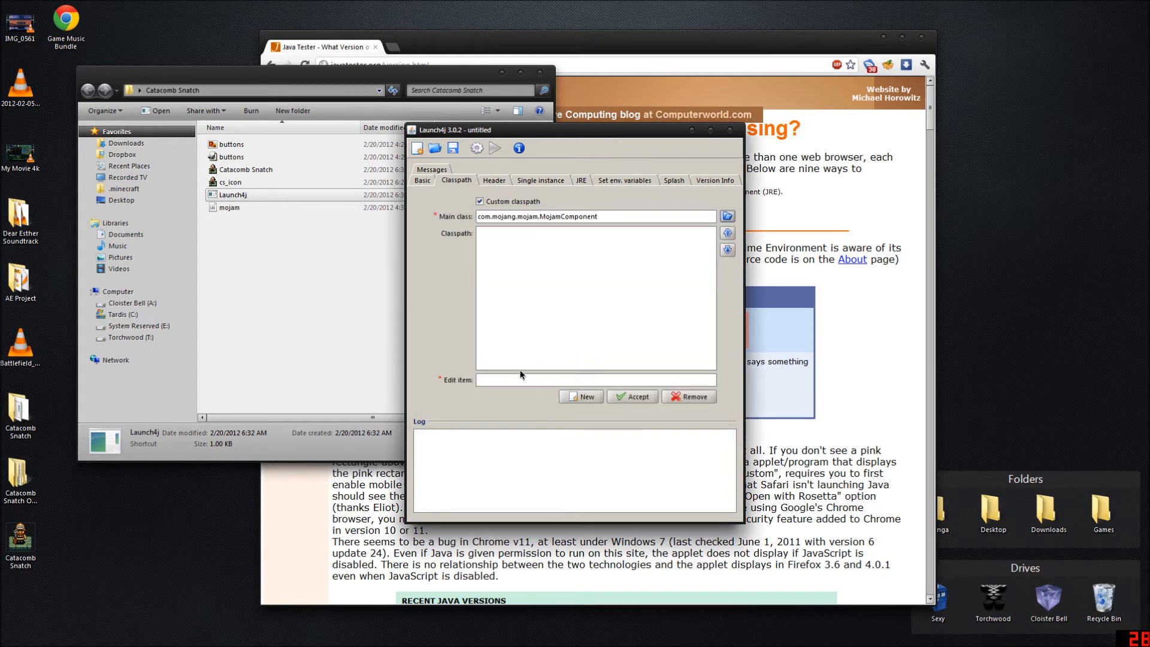
Copy MojamComponent from the main class name and add it as a classpath entry
{"action": "left_click_drag", "start_coordinate": [539, 219], "coordinate": [571, 365]}
{"action": "key", "text": "ctrl+c"}
{"action": "left_click", "coordinate": [524, 379]}
{"action": "key", "text": "ctrl+v"}
{"action": "left_click", "coordinate": [627, 391]}
{"action": "left_click", "coordinate": [504, 234]}
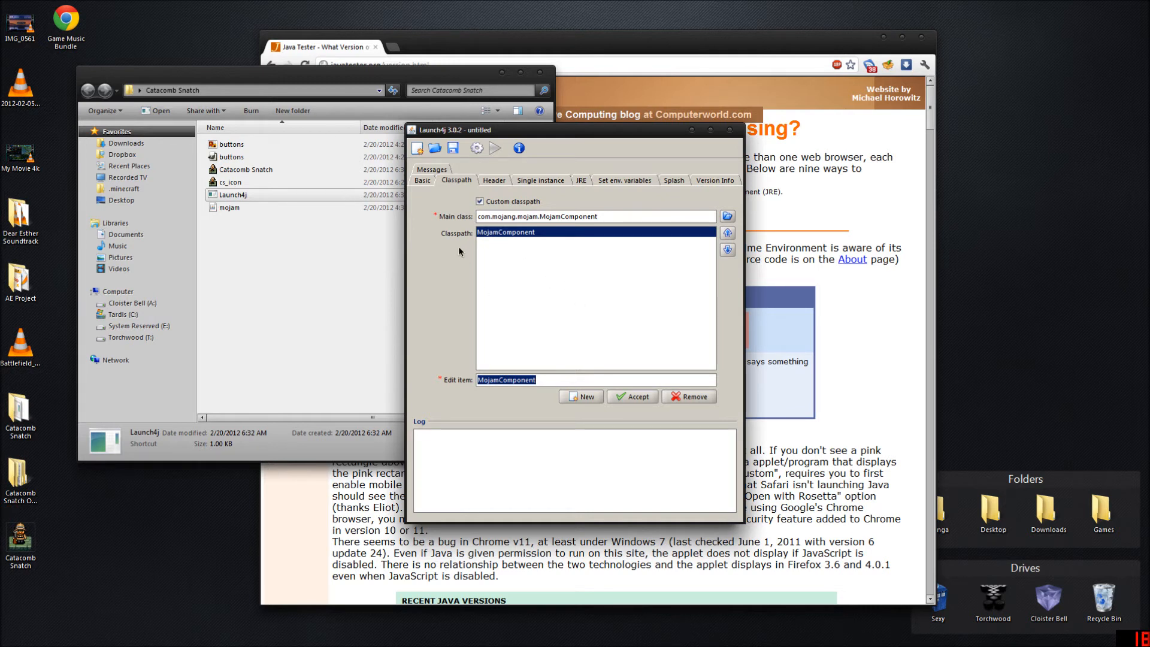
Check the installed Java version on the Java Tester page and set the minimum JRE version to 1.6.0_29
{"action": "left_click", "coordinate": [491, 181]}
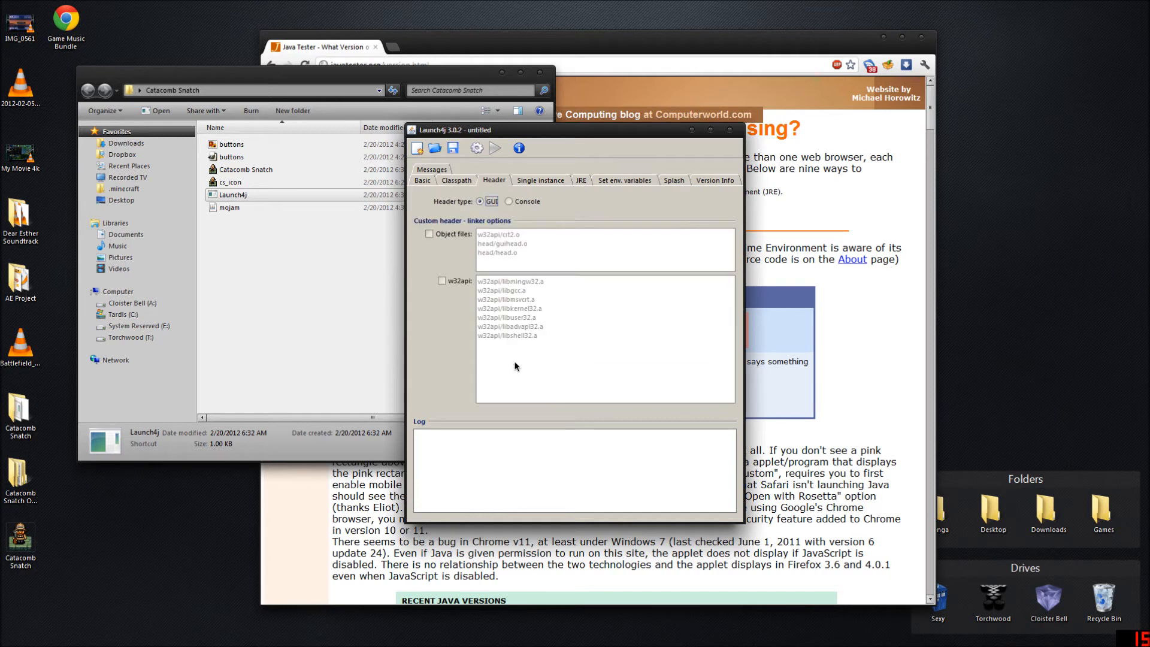
{"action": "left_click", "coordinate": [523, 183]}
{"action": "left_click", "coordinate": [574, 187]}
{"action": "left_click", "coordinate": [498, 218]}
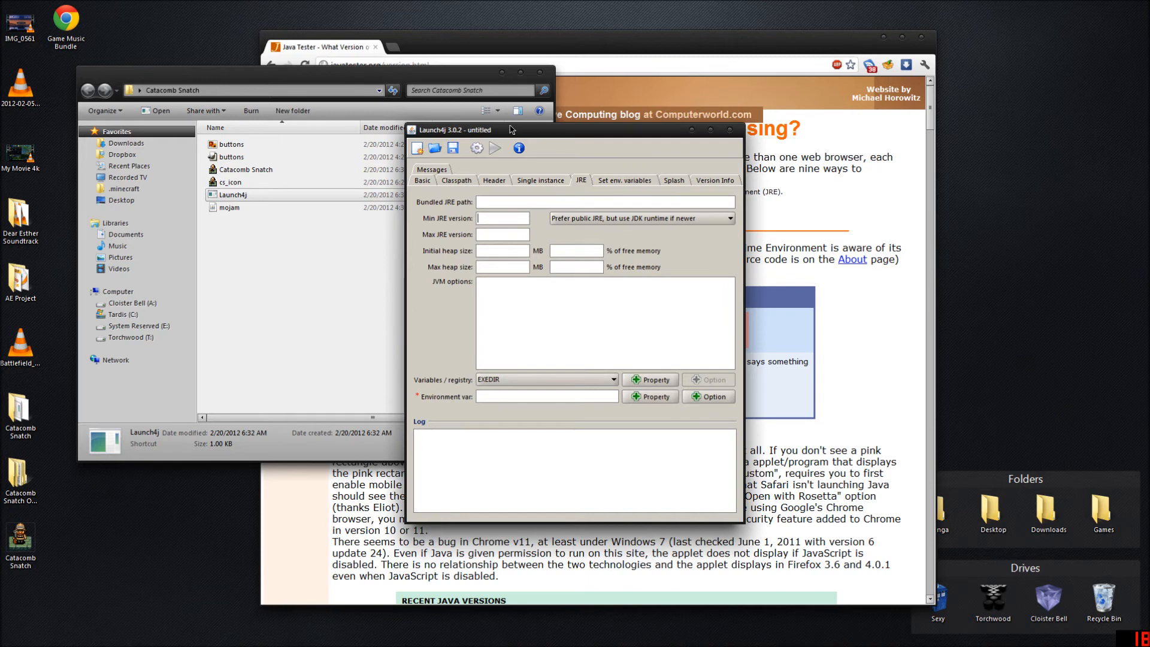
{"action": "left_click_drag", "start_coordinate": [513, 130], "coordinate": [880, 131]}
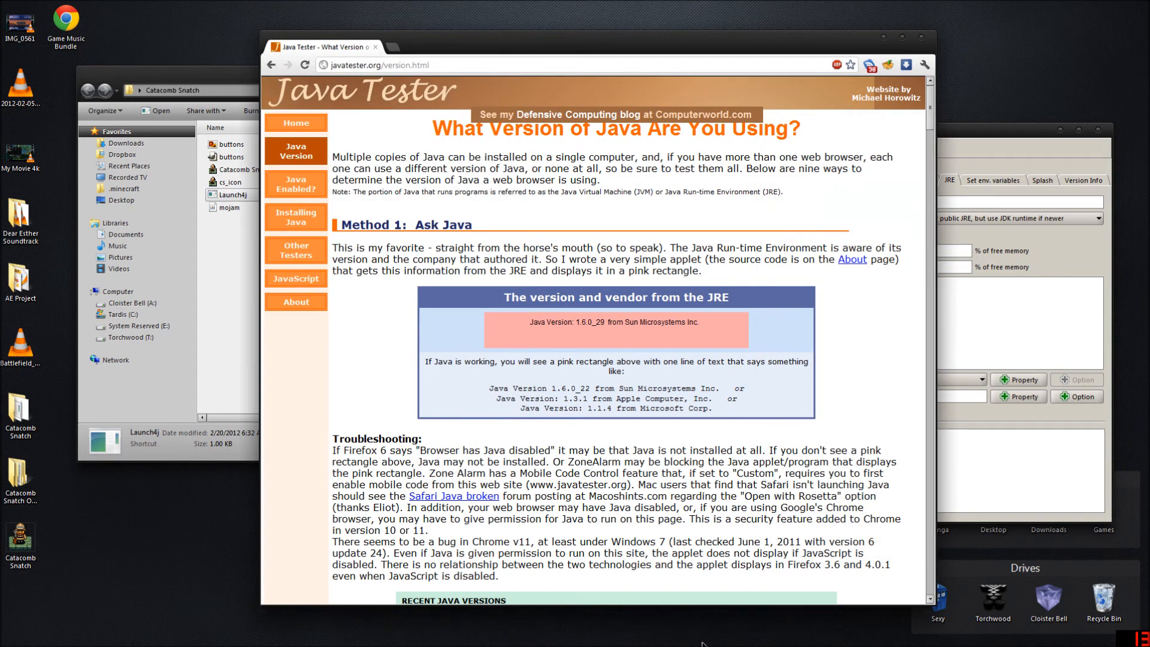
{"action": "left_click", "coordinate": [687, 274]}
{"action": "left_click", "coordinate": [1055, 298]}
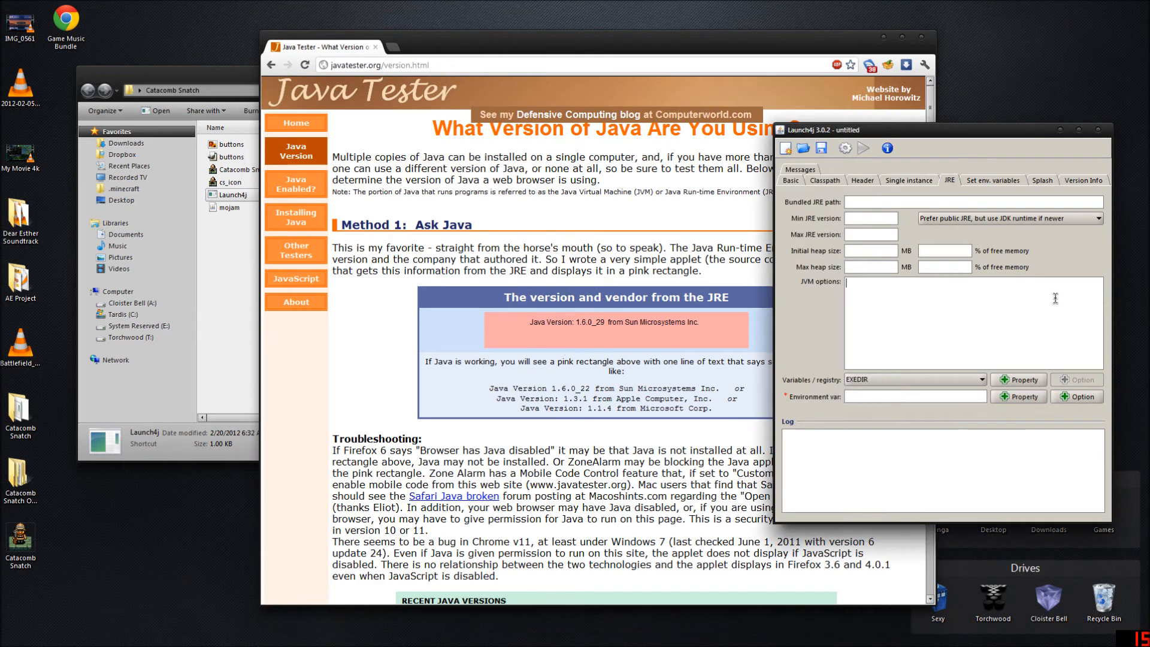
{"action": "left_click", "coordinate": [861, 206]}
{"action": "type", "text": "1.6.0_29"}
{"action": "left_click_drag", "start_coordinate": [846, 129], "coordinate": [744, 109]}
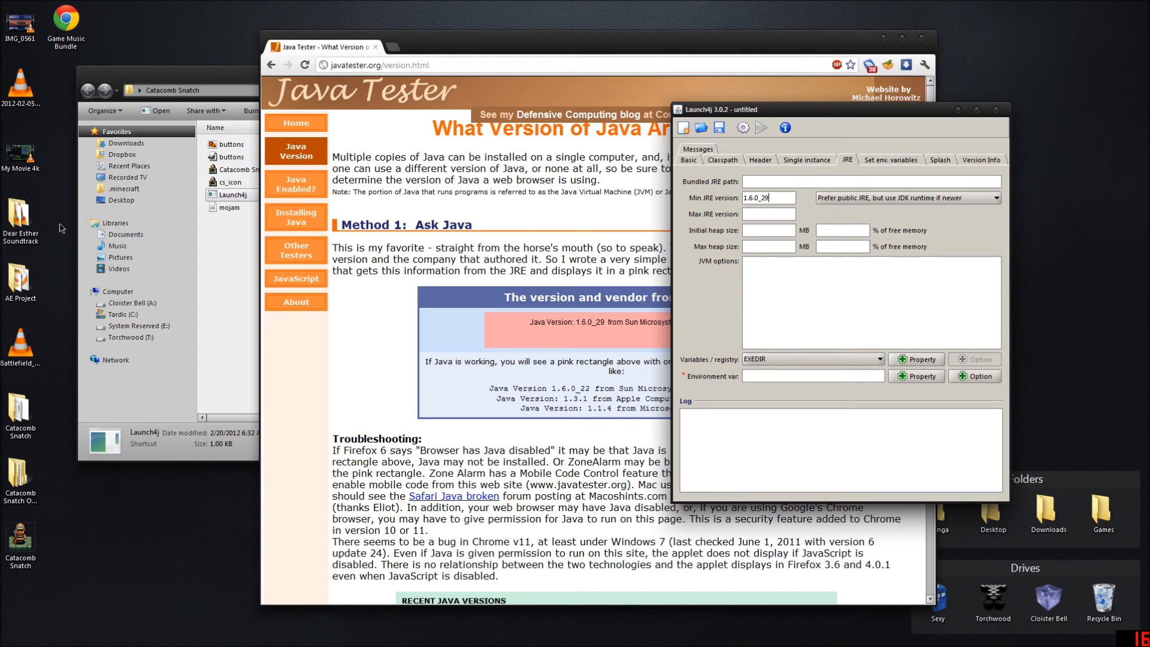
{"action": "left_click_drag", "start_coordinate": [788, 111], "coordinate": [629, 111]}
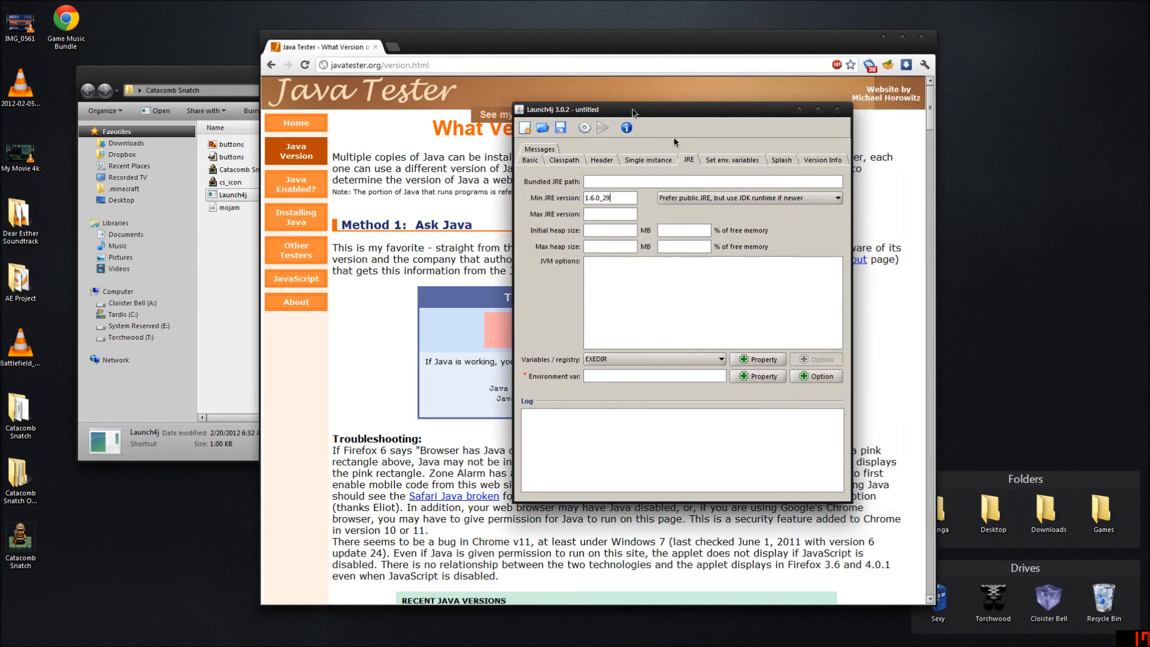
Review the environment variable, version information and splash screen settings, leaving the splash screen disabled
{"action": "left_click", "coordinate": [742, 160]}
{"action": "left_click", "coordinate": [774, 161]}
{"action": "left_click", "coordinate": [822, 160]}
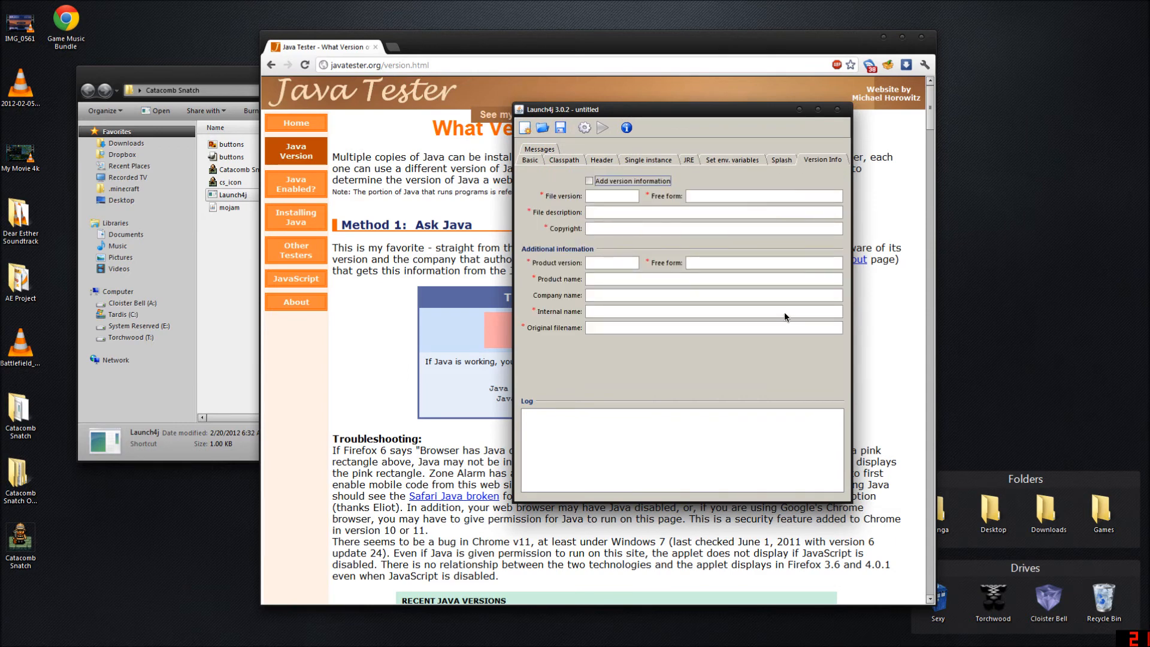
{"action": "left_click", "coordinate": [781, 160]}
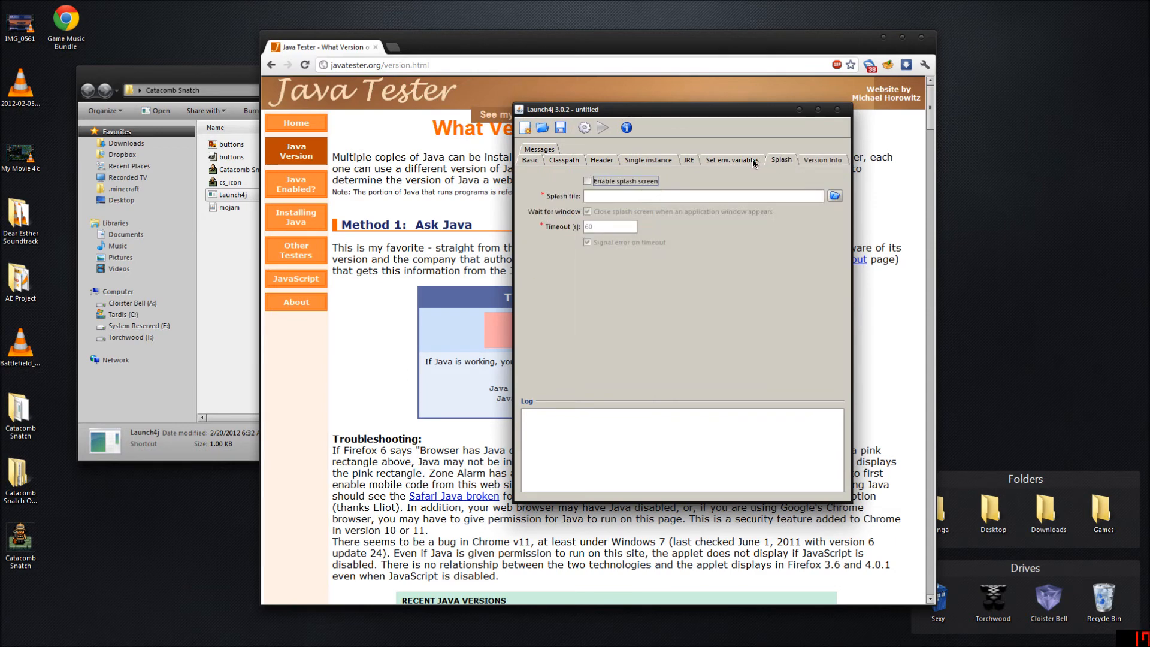
{"action": "left_click", "coordinate": [607, 182]}
{"action": "left_click", "coordinate": [598, 181]}
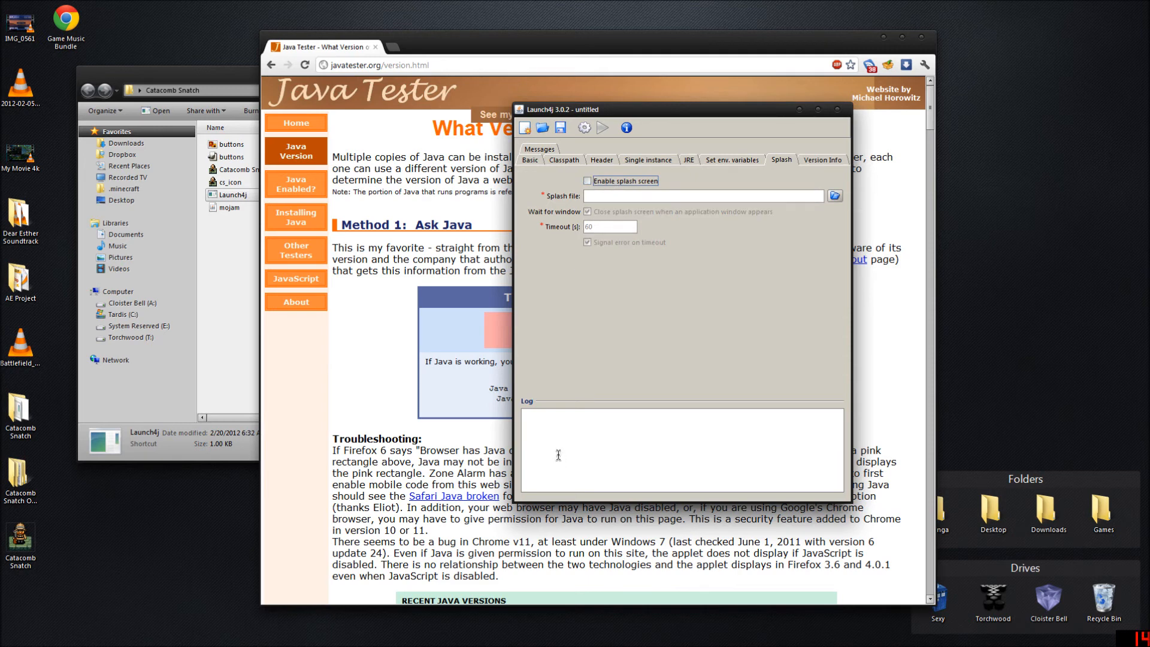
{"action": "left_click", "coordinate": [825, 159]}
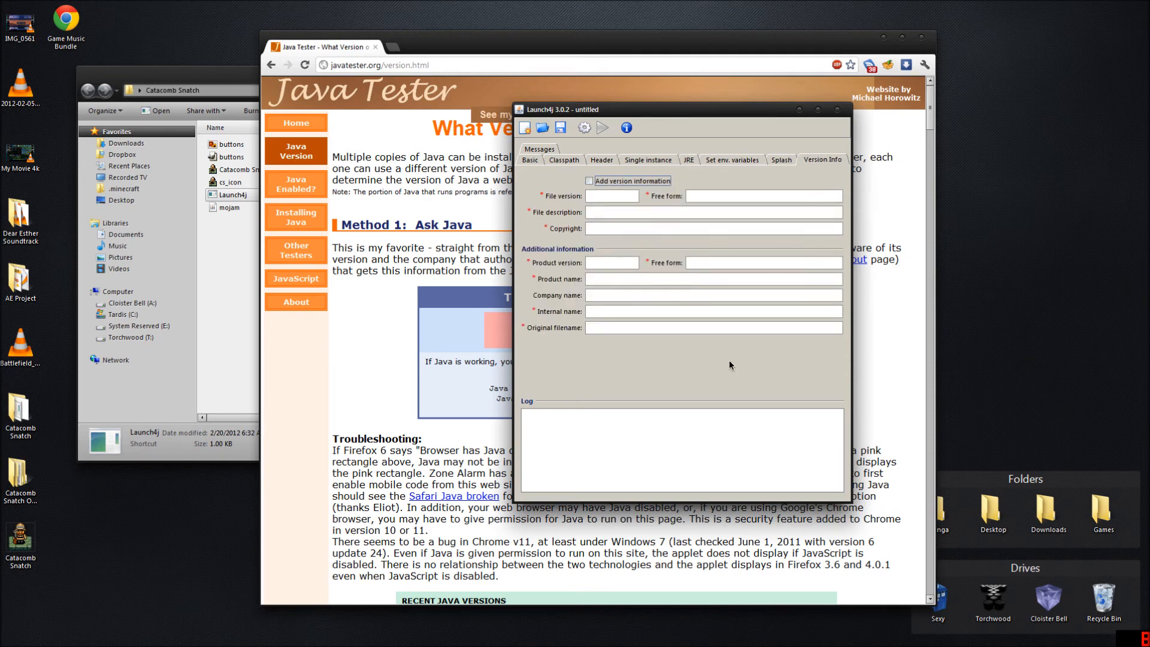
{"action": "left_click", "coordinate": [621, 184]}
{"action": "left_click", "coordinate": [624, 196]}
{"action": "left_click", "coordinate": [606, 229]}
{"action": "key", "text": "shift+Tab"}
{"action": "left_click", "coordinate": [590, 181]}
Return to the basic settings and build the executable, saving the configuration as 1 on the Desktop
{"action": "left_click", "coordinate": [600, 161]}
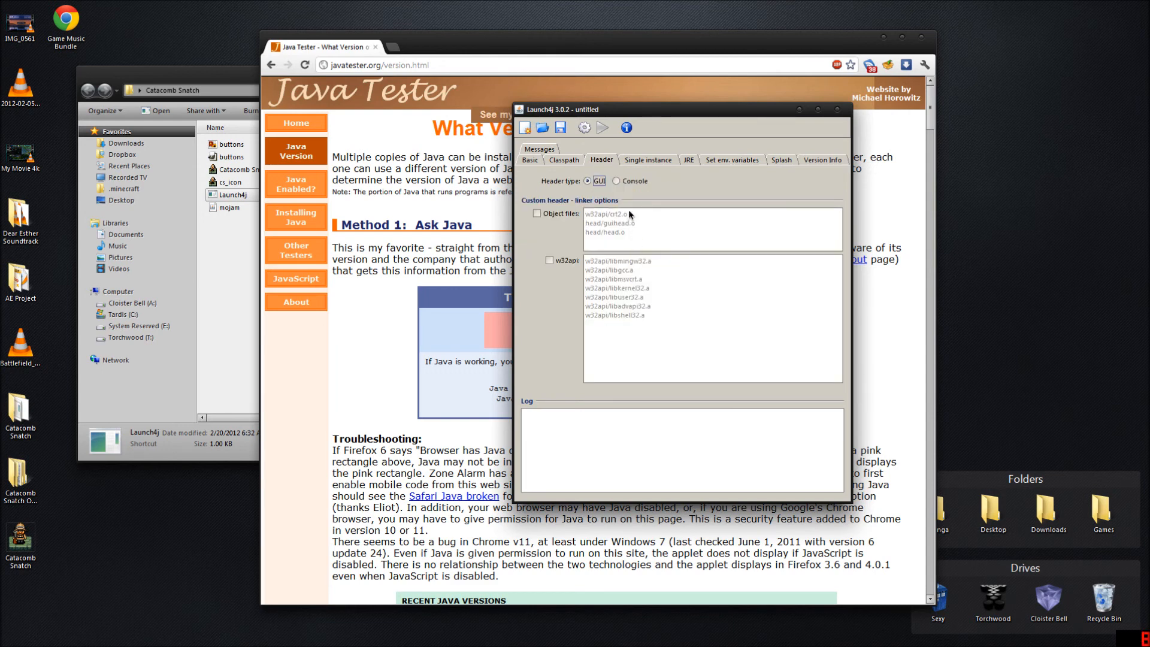
{"action": "left_click", "coordinate": [564, 160]}
{"action": "left_click", "coordinate": [530, 160]}
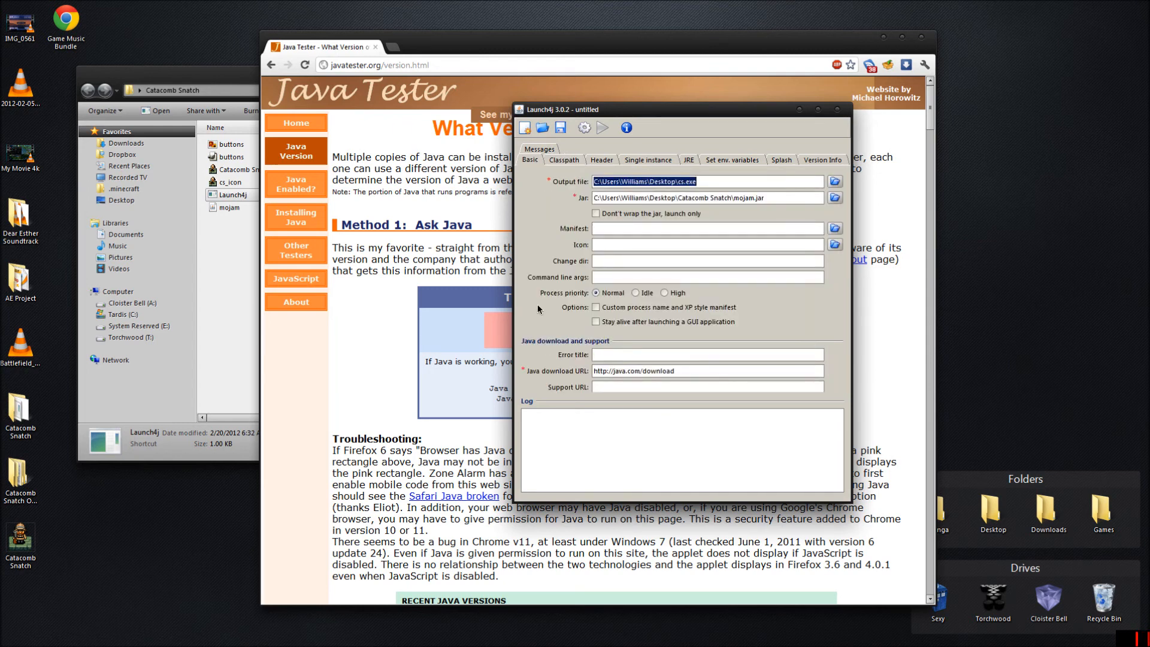
{"action": "left_click", "coordinate": [584, 128]}
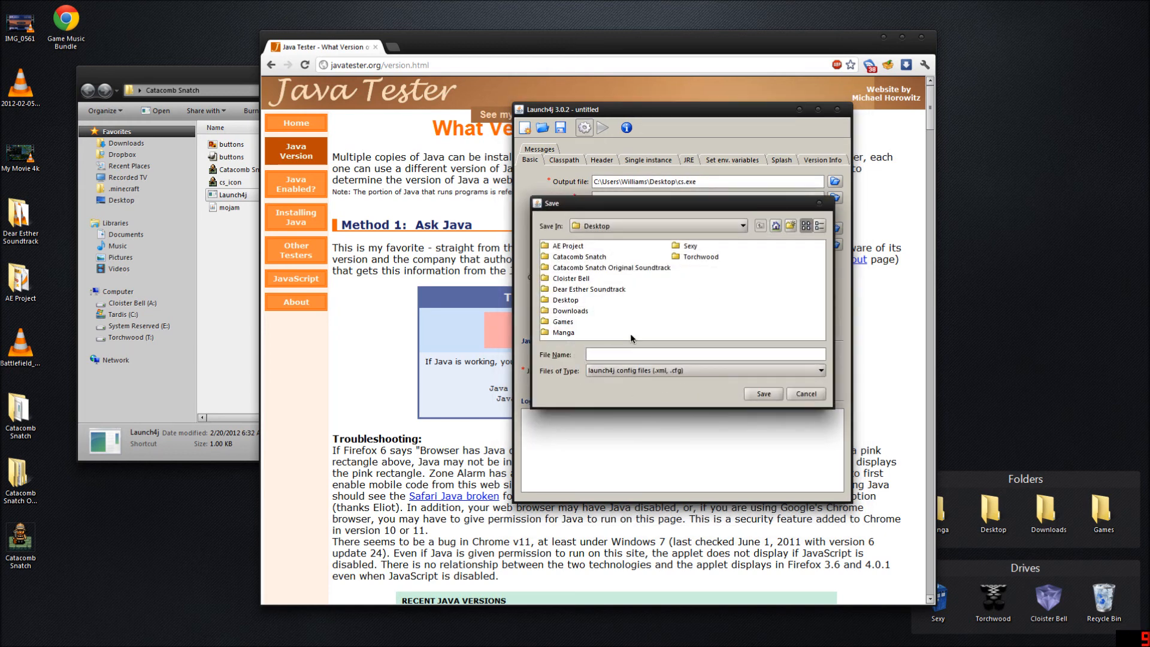
{"action": "type", "text": "1"}
{"action": "left_click", "coordinate": [752, 393]}
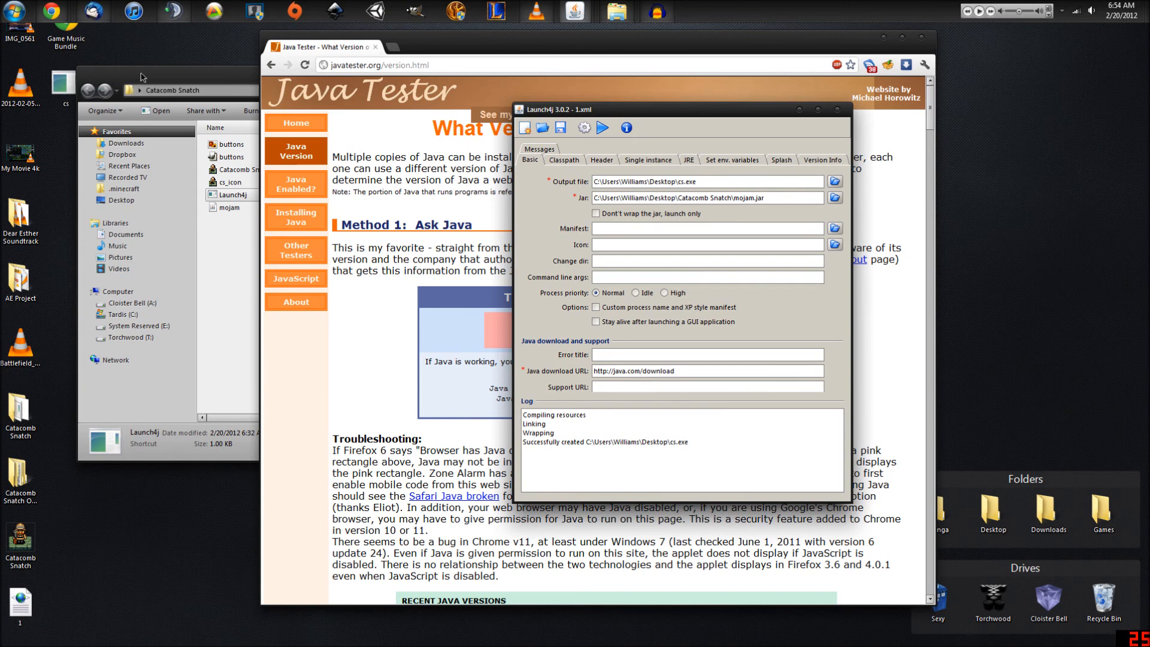
Move the Catacomb Snatch folder window off the desktop icons and place the new cs executable beside the 1 file
{"action": "left_click_drag", "start_coordinate": [141, 73], "coordinate": [205, 64]}
{"action": "left_click_drag", "start_coordinate": [67, 83], "coordinate": [65, 619]}
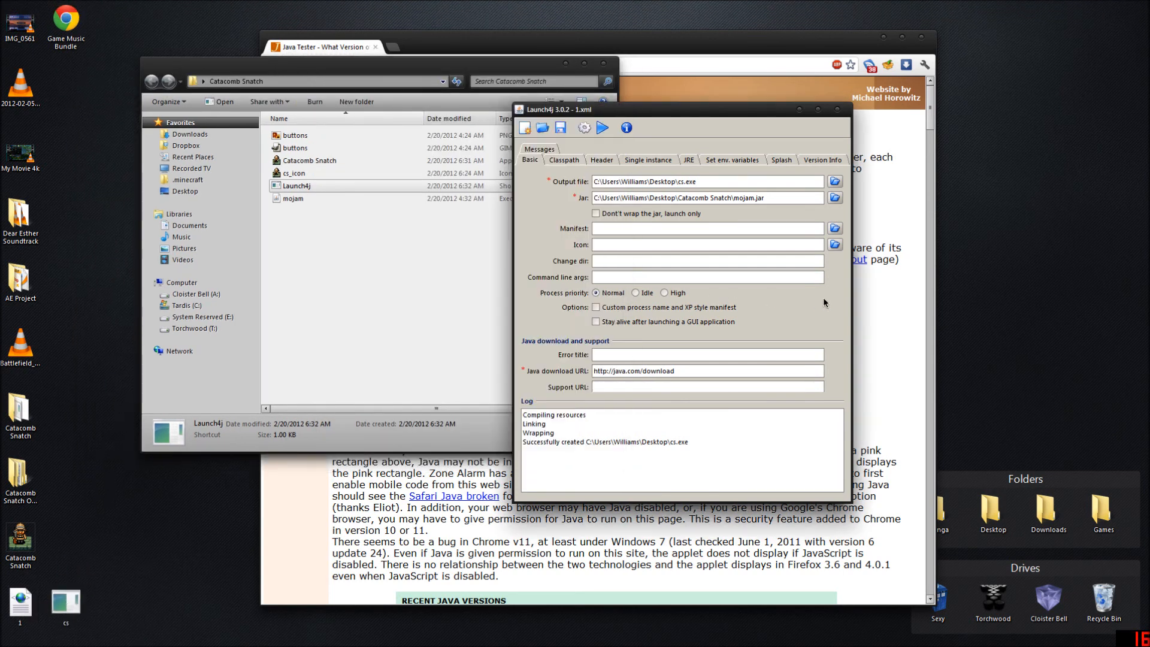
Set cs_icon.ico from the Catacomb Snatch folder as the executable's icon and rebuild cs.exe
{"action": "left_click", "coordinate": [773, 299]}
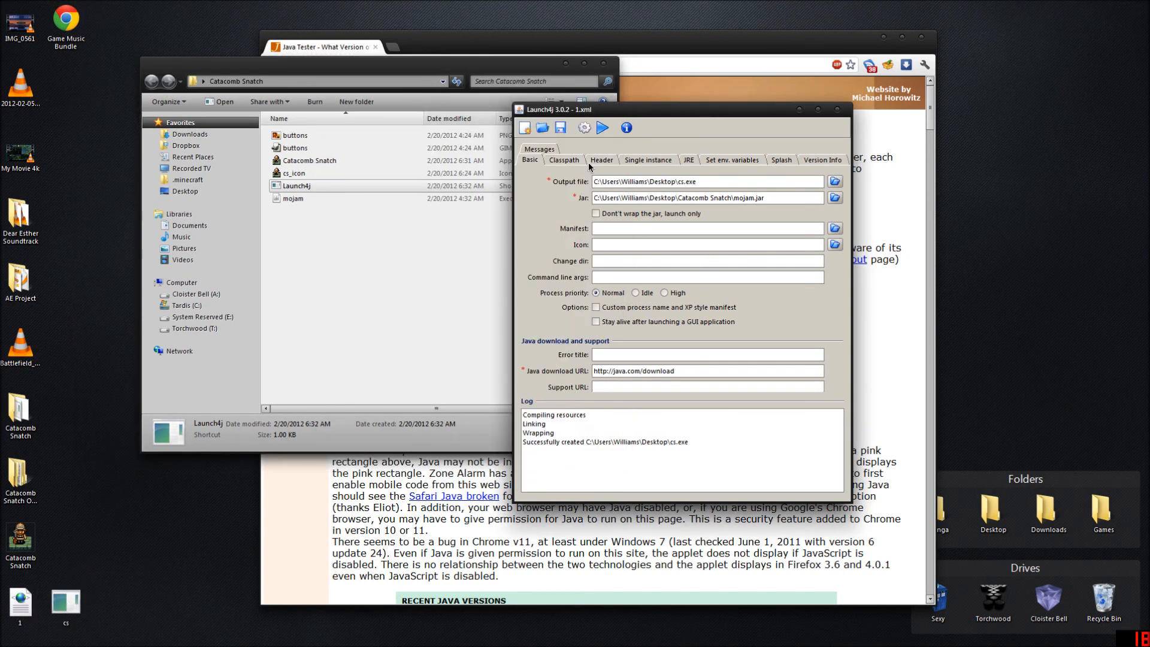
{"action": "left_click", "coordinate": [835, 244]}
{"action": "double_click", "coordinate": [566, 246]}
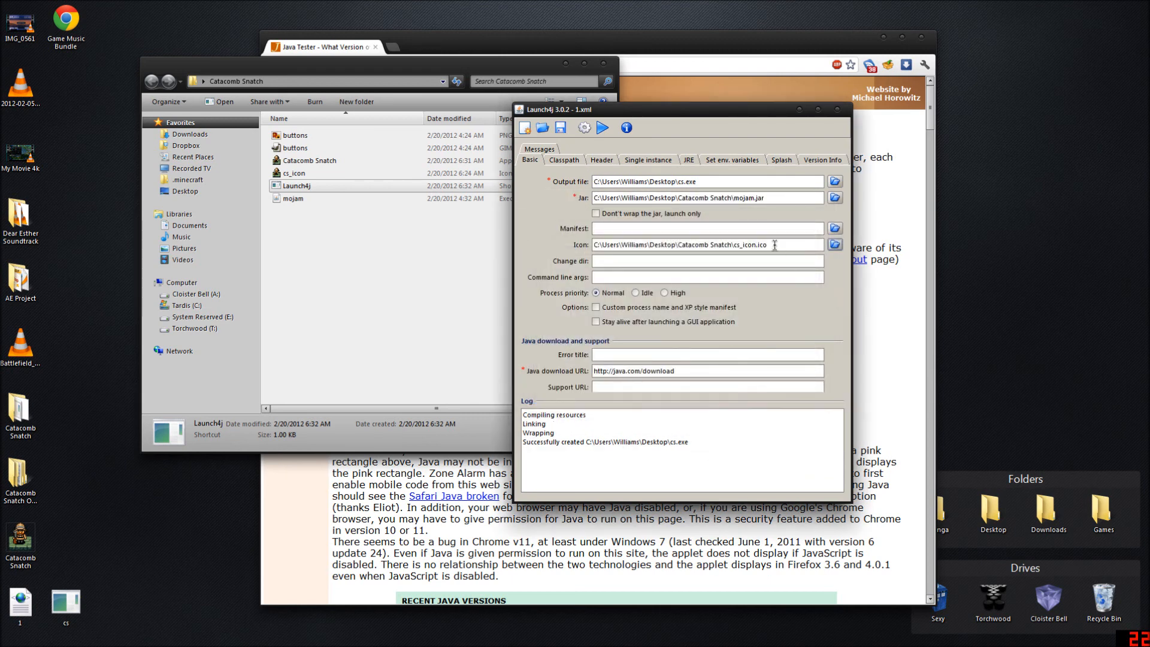
{"action": "left_click", "coordinate": [584, 128]}
{"action": "left_click", "coordinate": [764, 394]}
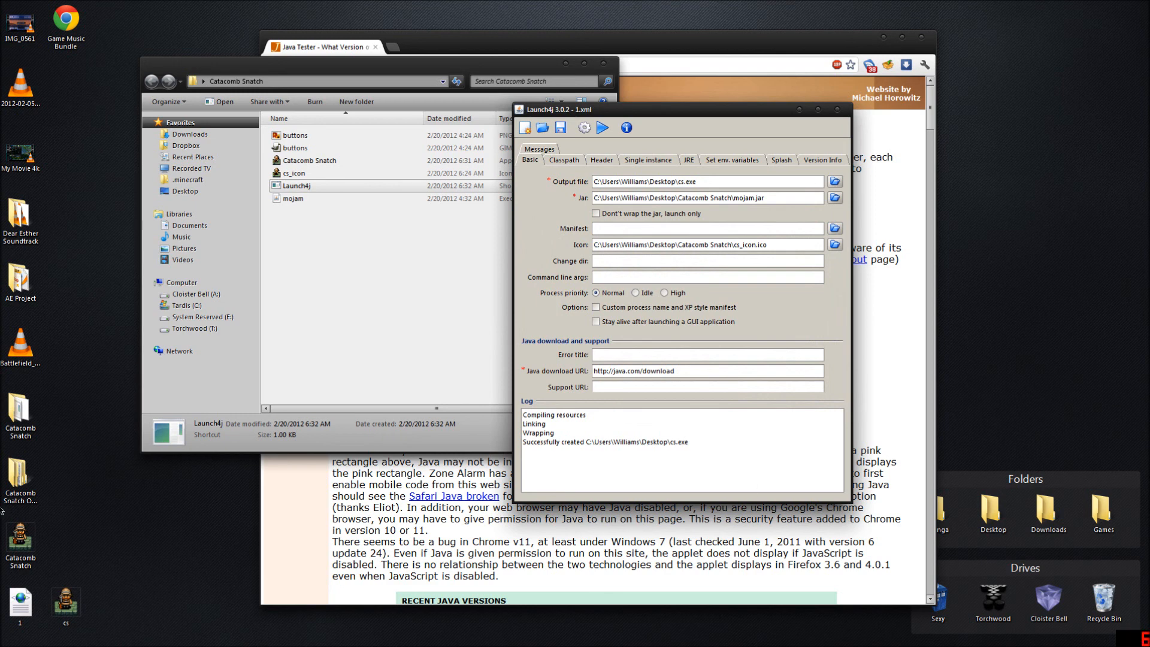
Place the cs executable beside the Catacomb Snatch Original Soundtrack folder on the desktop, and test-run the game before closing it
{"action": "left_click_drag", "start_coordinate": [71, 614], "coordinate": [72, 490]}
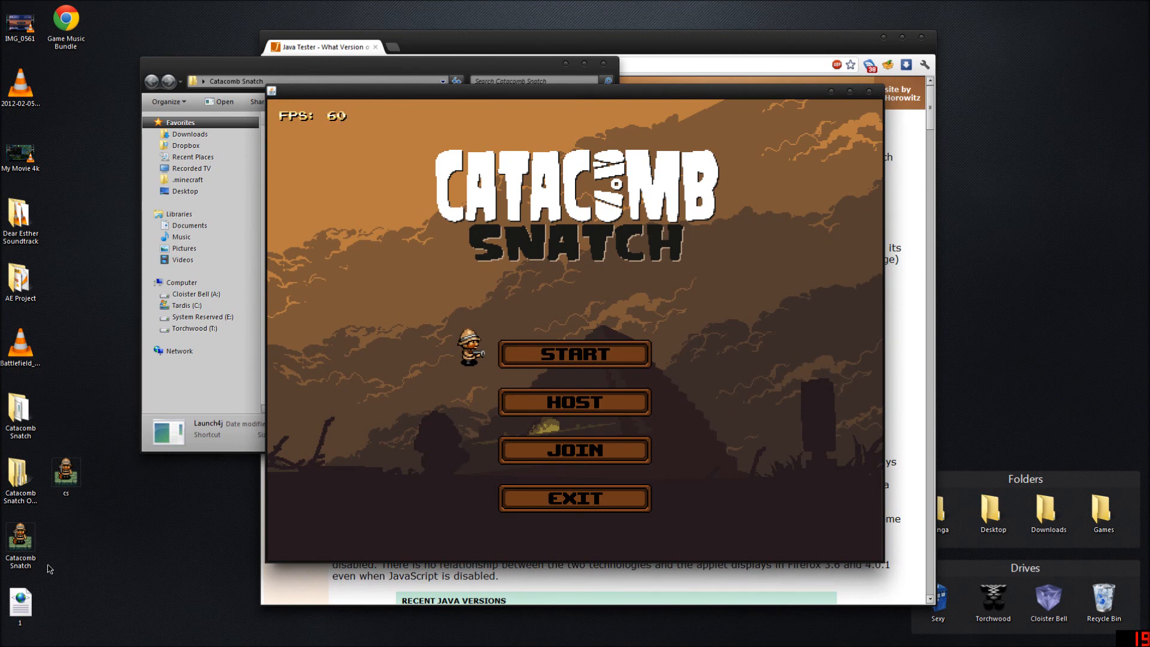
{"action": "left_click", "coordinate": [869, 91]}
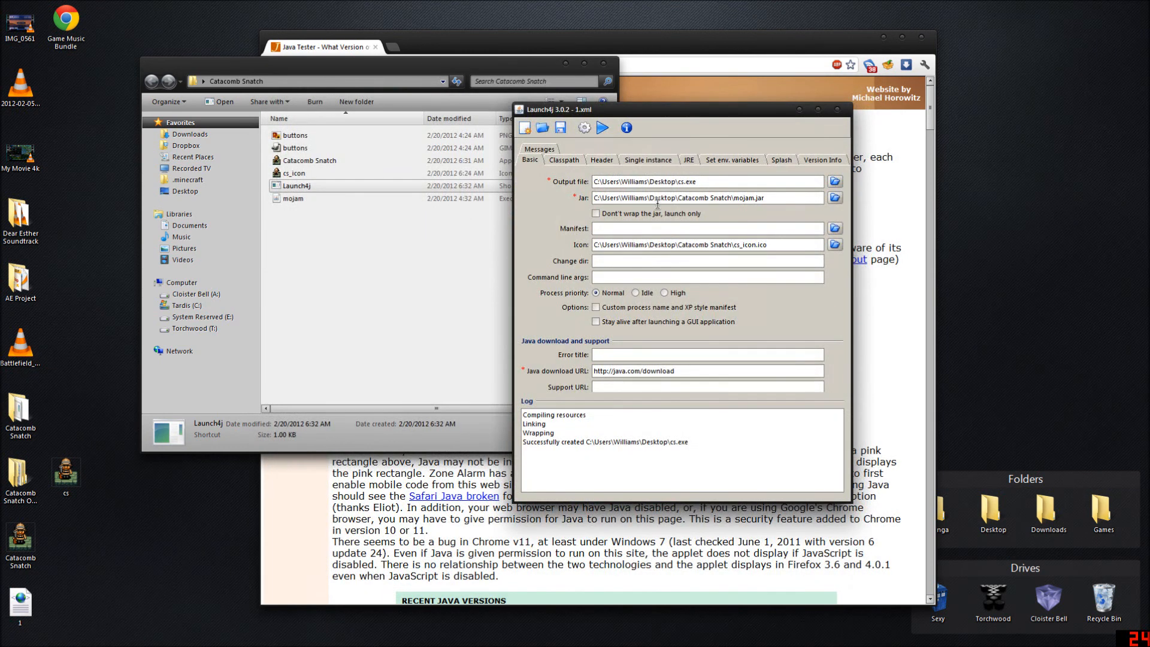